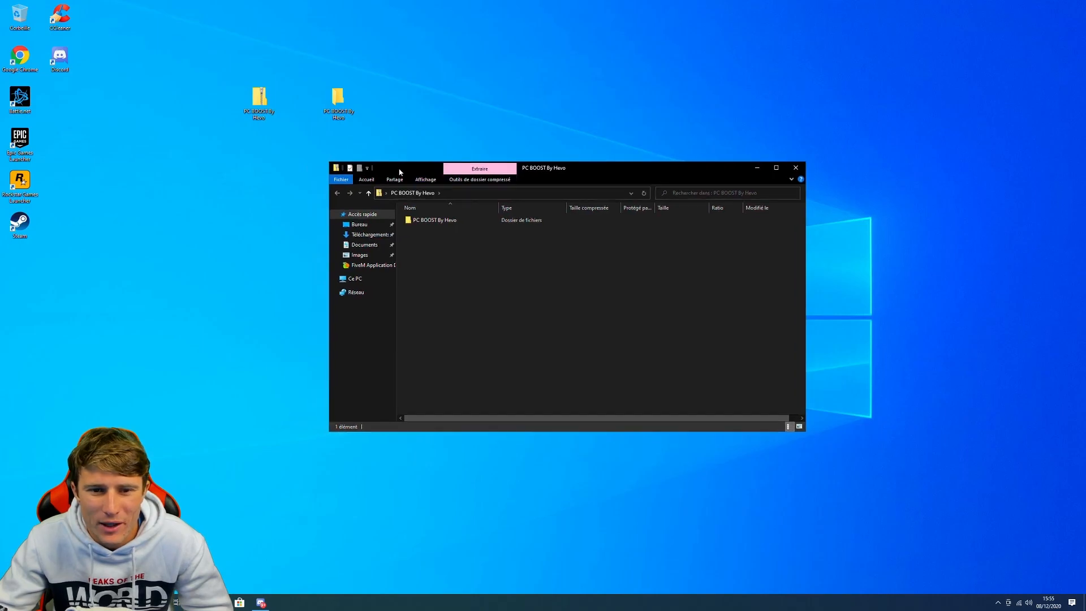
Close the archive window and open the extracted PC BOOST By Hevo folder from the desktop.
{"action": "left_click_drag", "start_coordinate": [433, 221], "coordinate": [479, 258]}
{"action": "left_click", "coordinate": [795, 168]}
{"action": "left_click_drag", "start_coordinate": [341, 111], "coordinate": [461, 111]}
{"action": "double_click", "coordinate": [454, 105]}
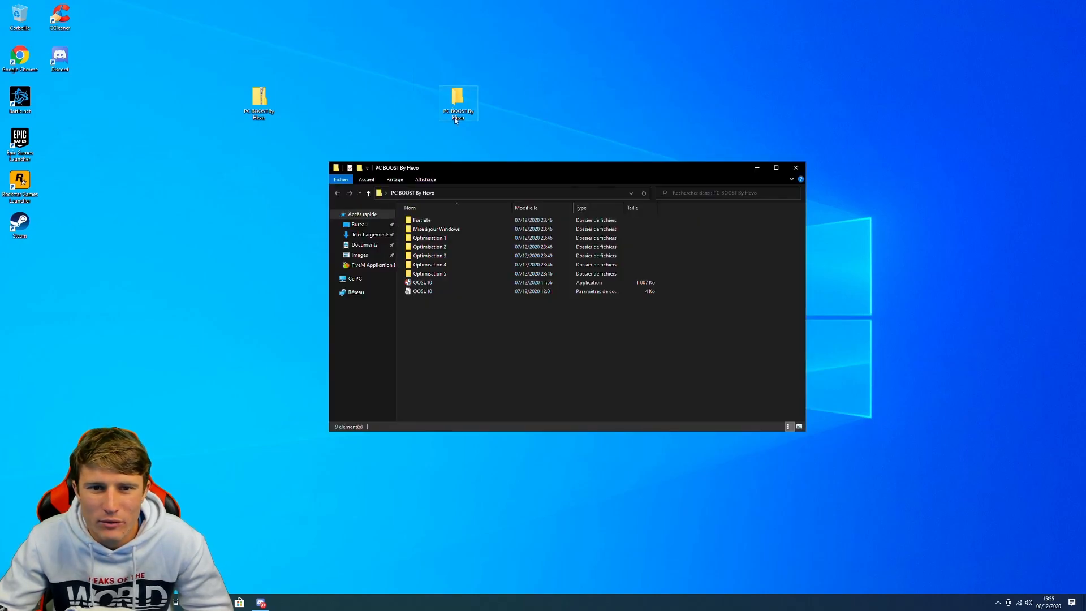
{"action": "left_click_drag", "start_coordinate": [482, 173], "coordinate": [484, 131]}
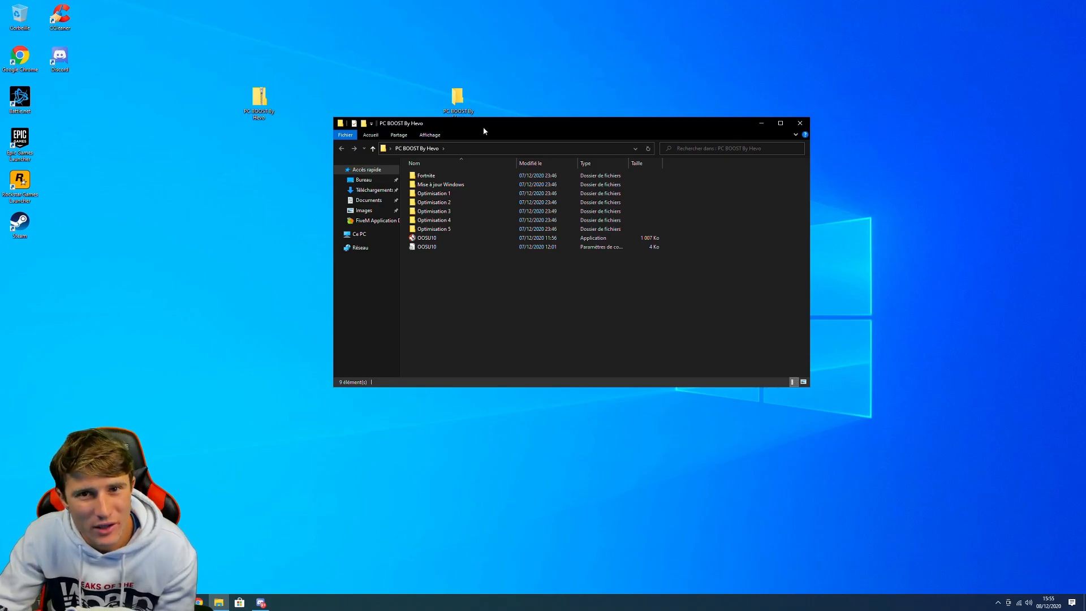
Merge the FortniteHighPriority file from the Fortnite folder into the registry, approving the elevation and import prompts.
{"action": "double_click", "coordinate": [429, 177]}
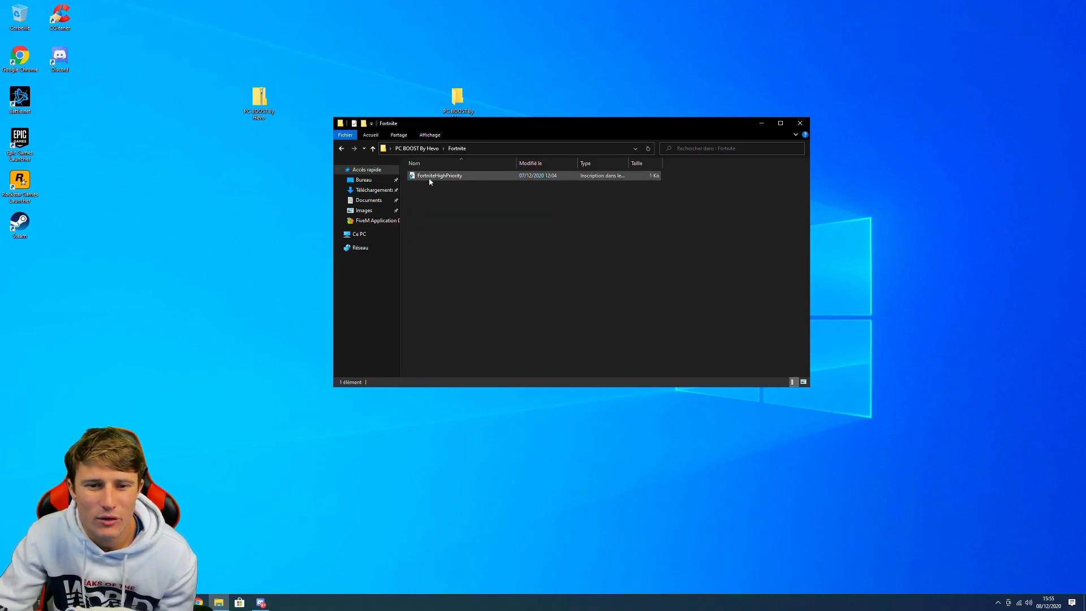
{"action": "double_click", "coordinate": [441, 176]}
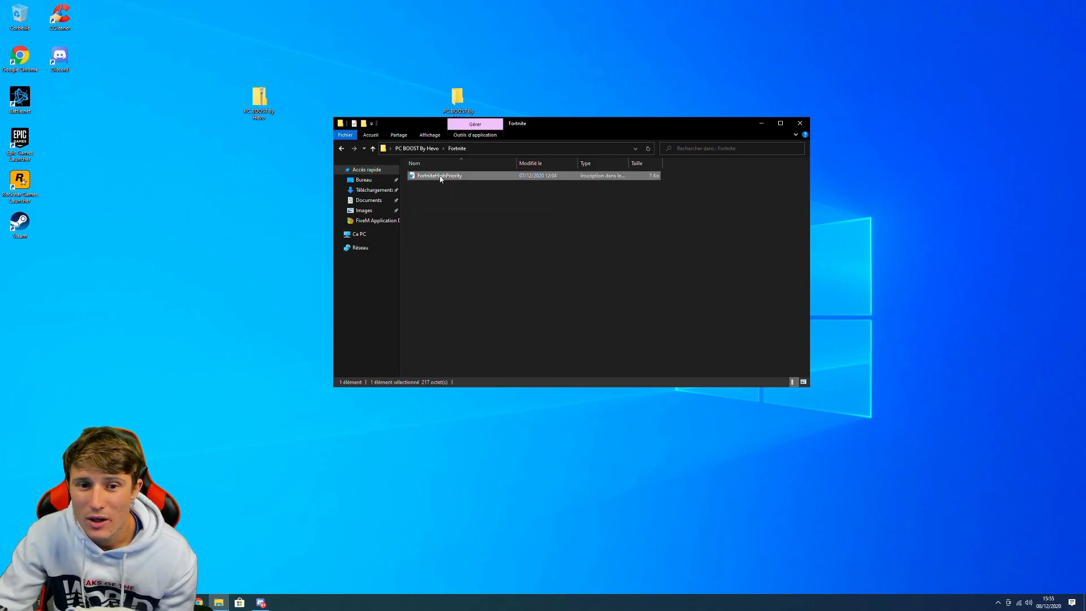
{"action": "left_click", "coordinate": [500, 356]}
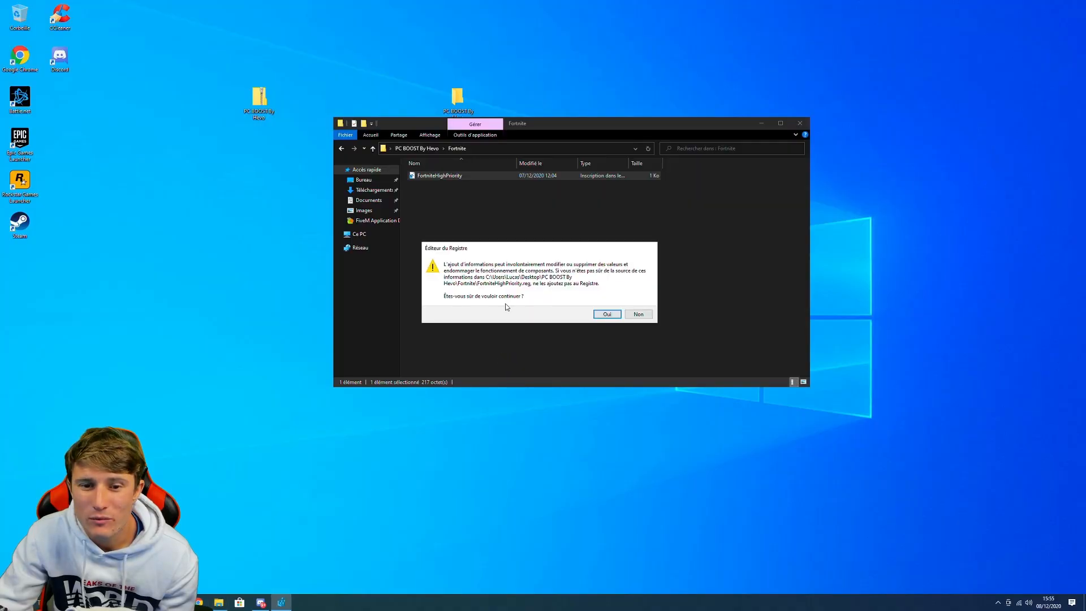
{"action": "left_click", "coordinate": [608, 315]}
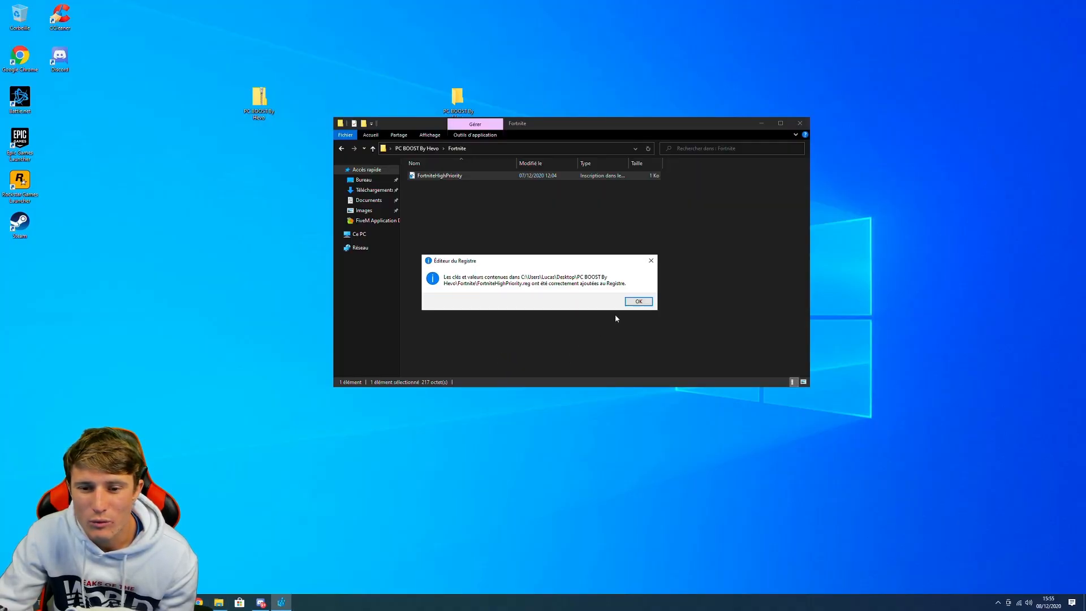
{"action": "left_click", "coordinate": [639, 303]}
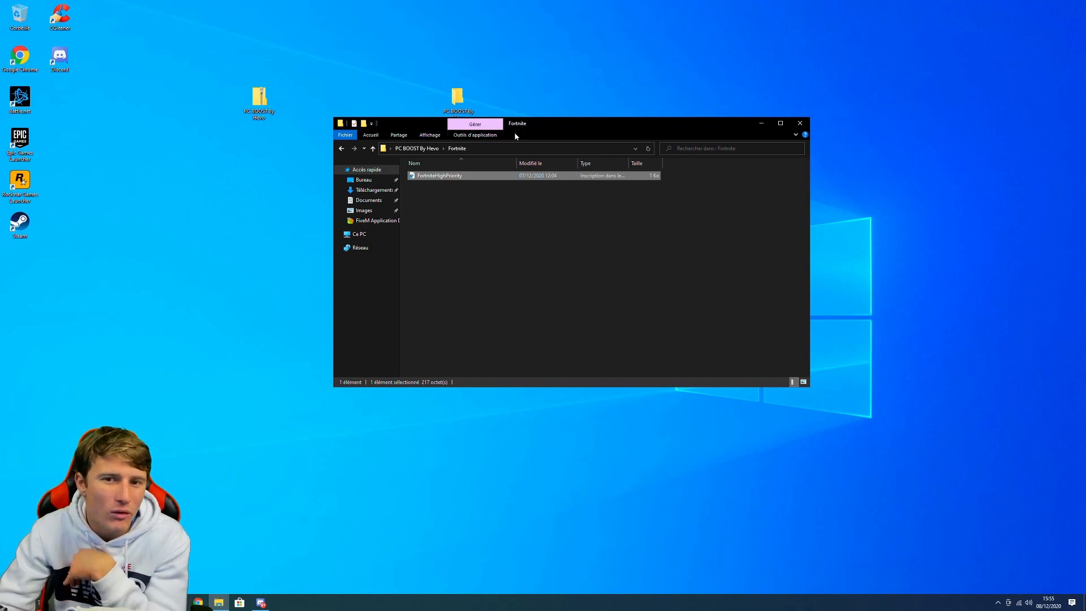
Run Wub as administrator from the Mise à jour Windows folder to check the Windows Update service settings, and close it.
{"action": "left_click", "coordinate": [429, 150]}
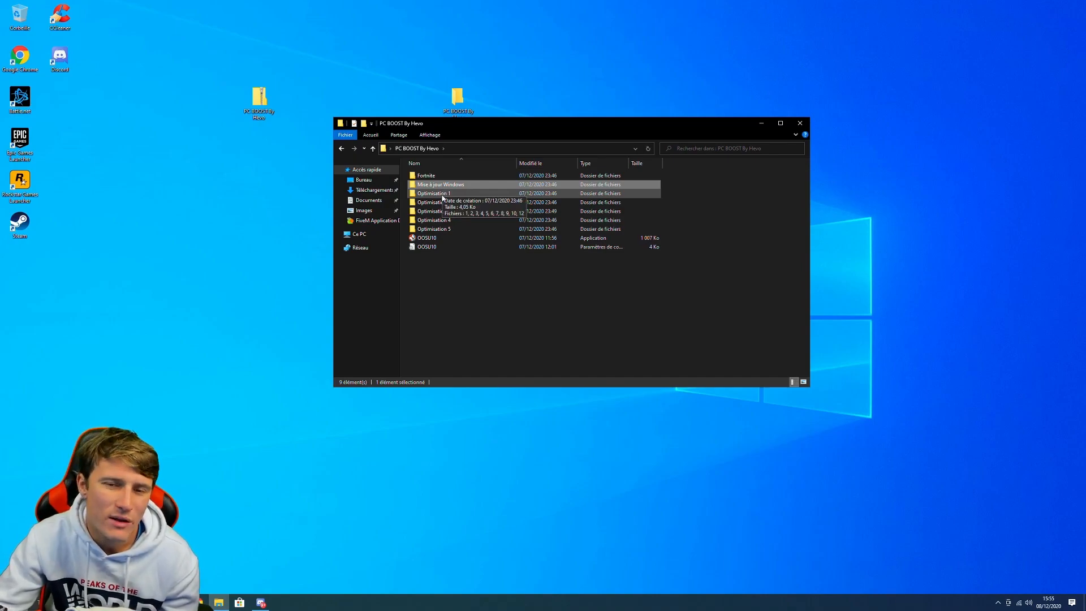
{"action": "double_click", "coordinate": [442, 185]}
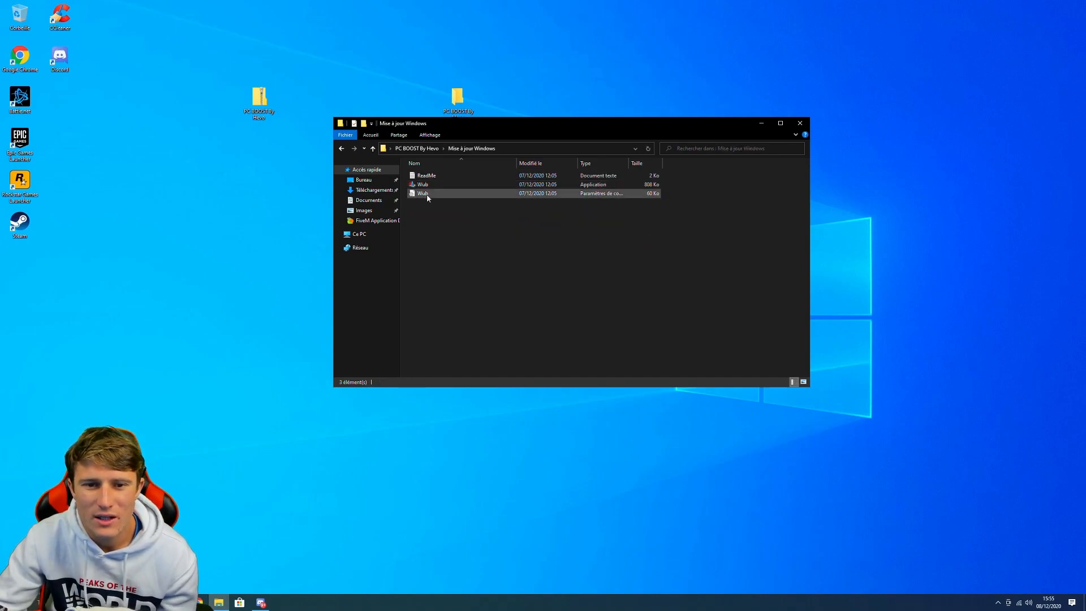
{"action": "right_click", "coordinate": [419, 186]}
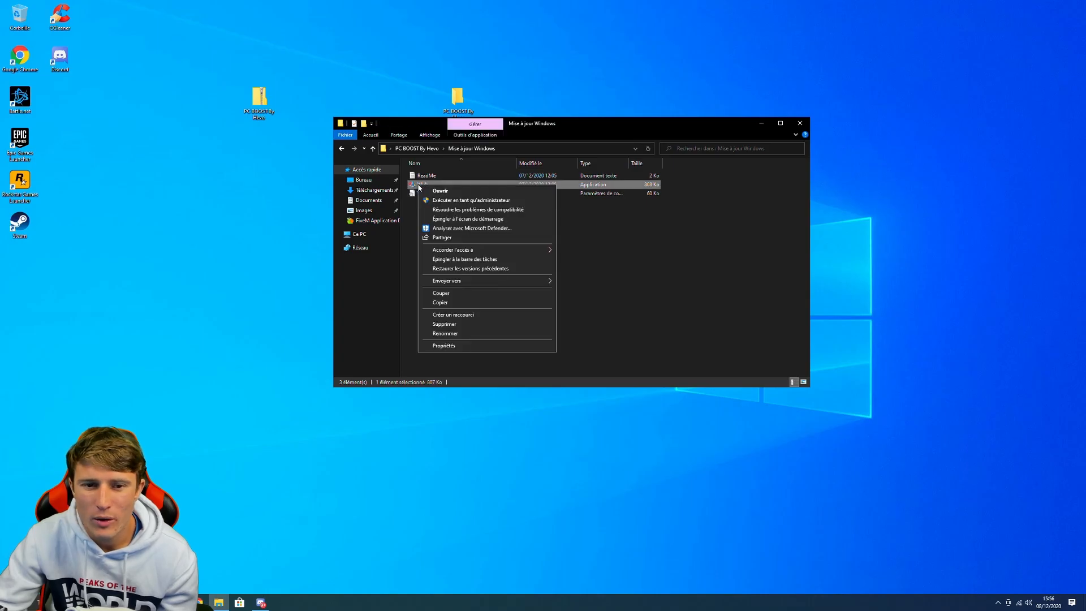
{"action": "left_click", "coordinate": [447, 203]}
{"action": "left_click", "coordinate": [500, 362]}
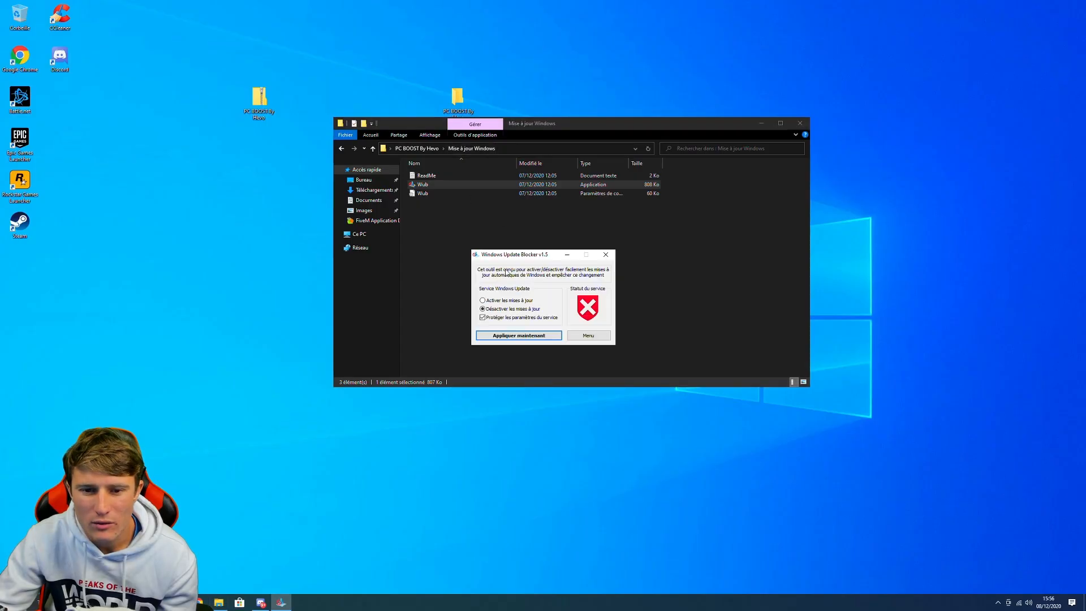
{"action": "left_click_drag", "start_coordinate": [536, 256], "coordinate": [519, 229]}
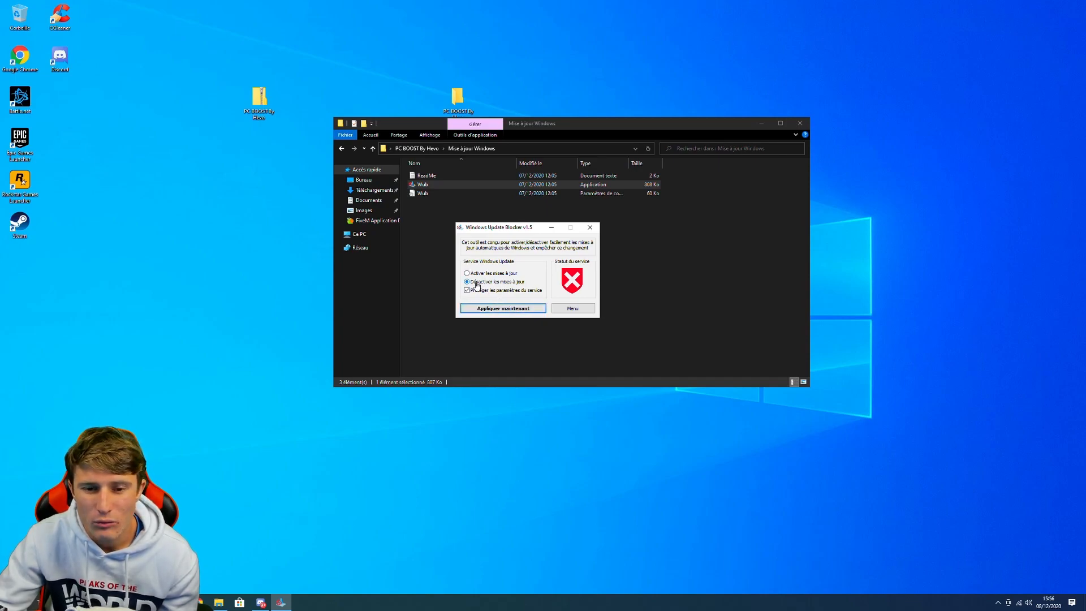
{"action": "left_click", "coordinate": [590, 227]}
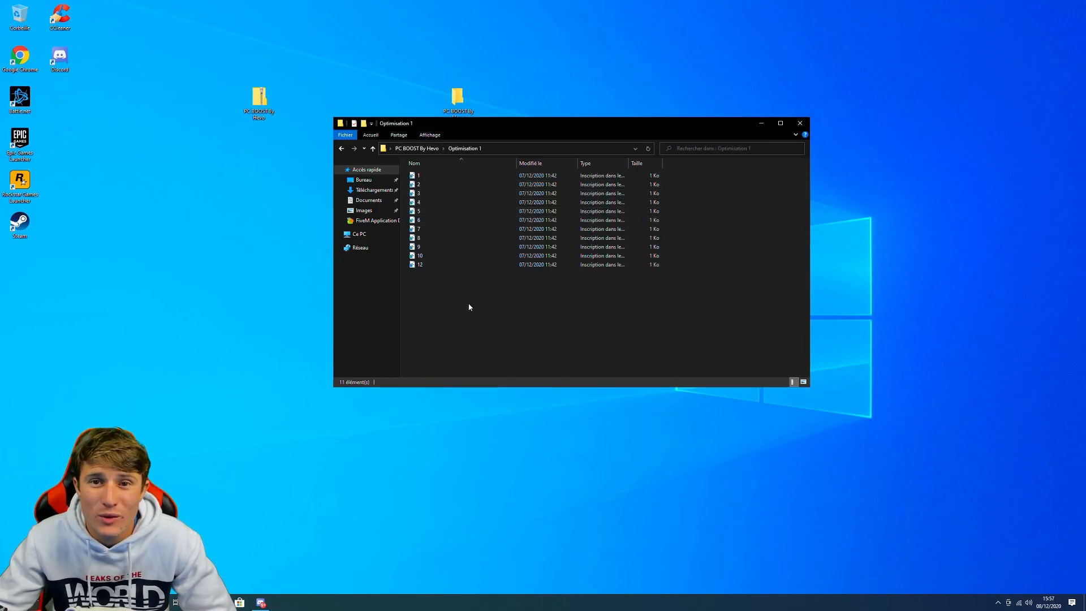
Launch all the registry files in the Optimisation 1 folder, allowing Registry Editor to run and dismissing the import prompts.
{"action": "left_click_drag", "start_coordinate": [433, 290], "coordinate": [484, 174]}
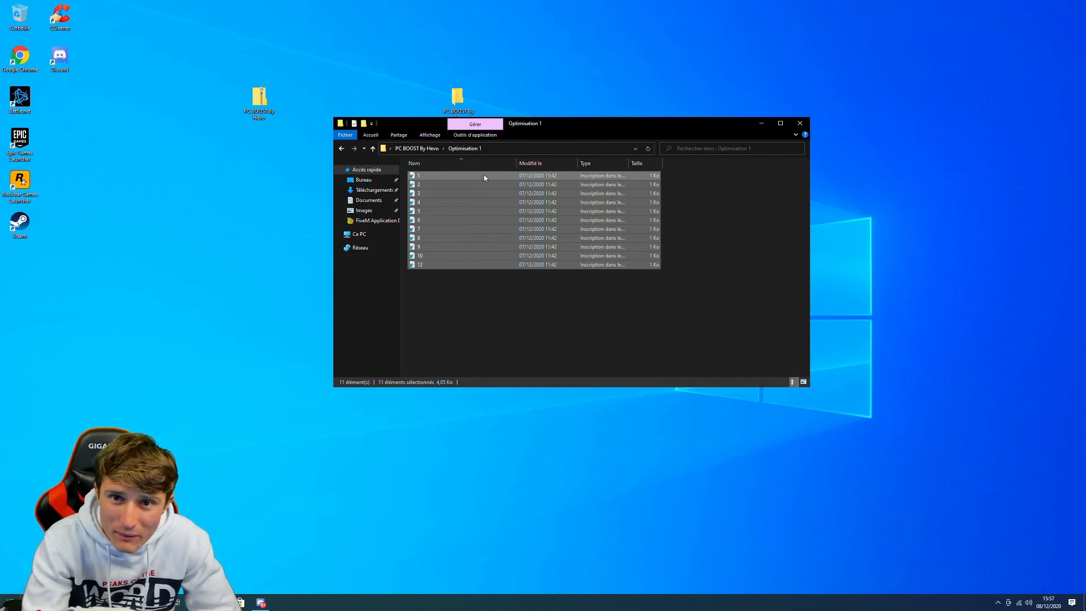
{"action": "key", "text": "Return"}
{"action": "left_click", "coordinate": [494, 354]}
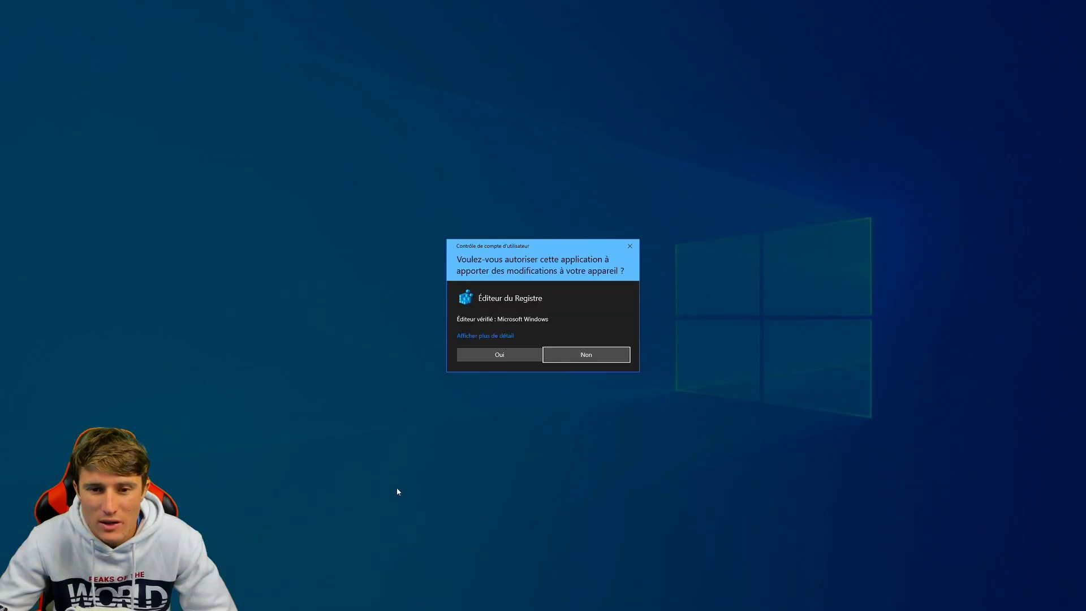
{"action": "left_click", "coordinate": [486, 357]}
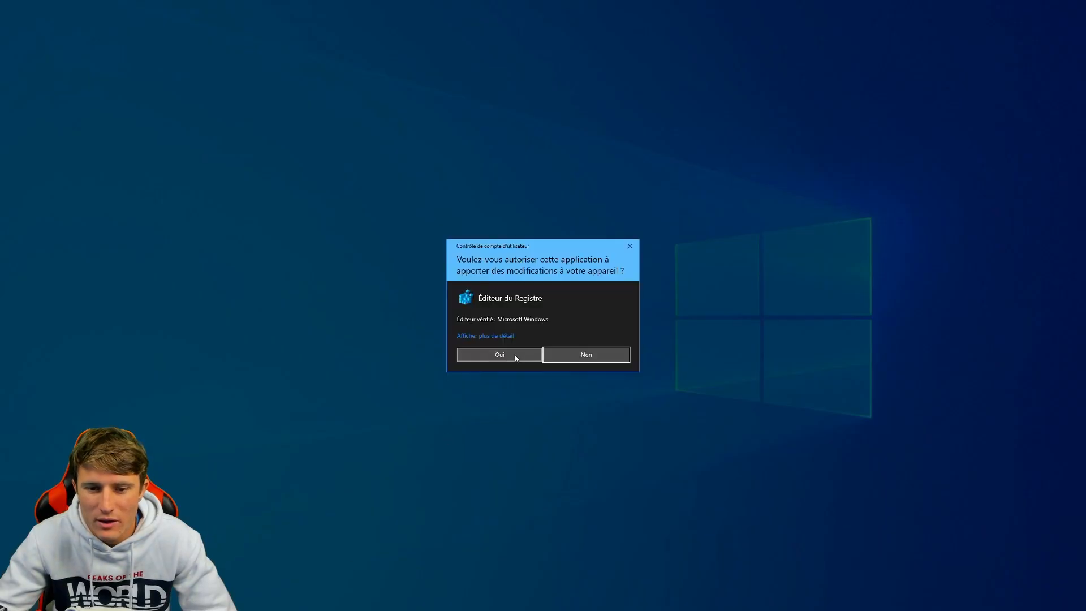
{"action": "left_click", "coordinate": [513, 356]}
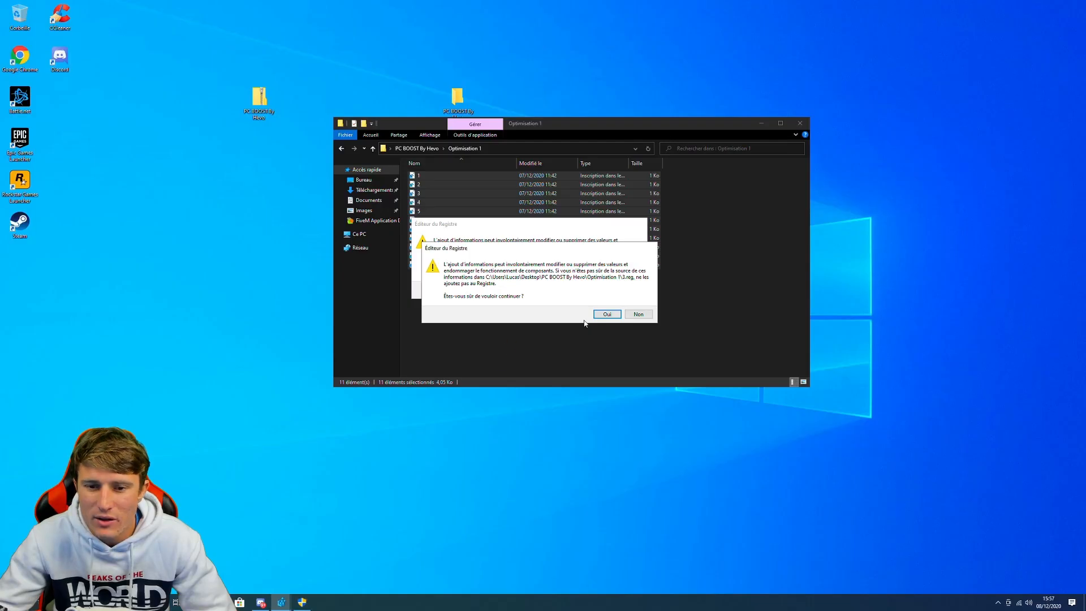
{"action": "left_click", "coordinate": [639, 314]}
{"action": "left_click", "coordinate": [627, 290]}
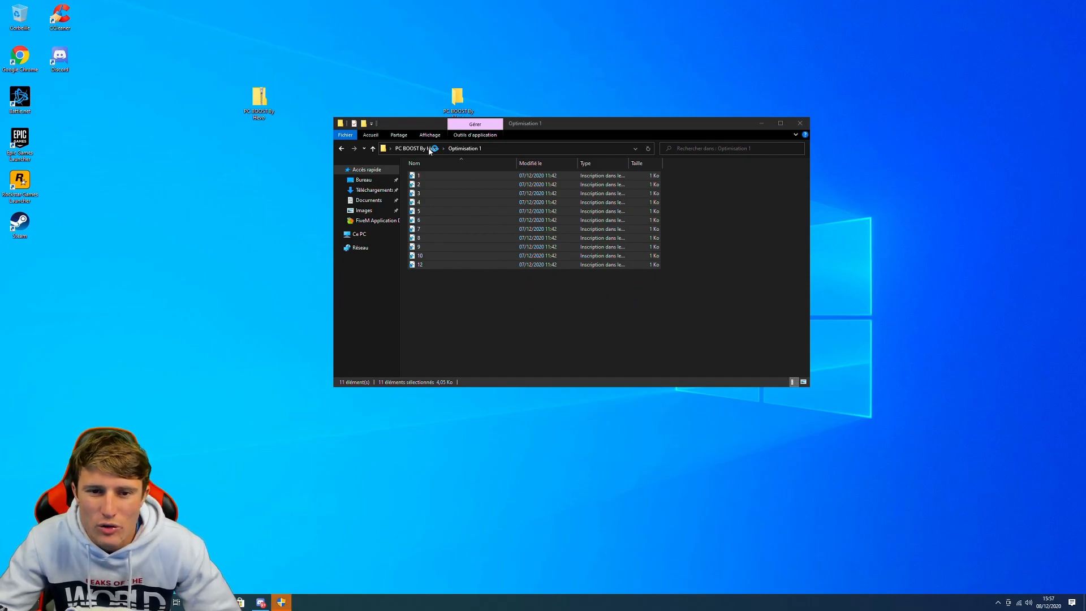
Run WPD as administrator from the WPD folder inside Optimisation 2.
{"action": "key", "text": "BackSpace"}
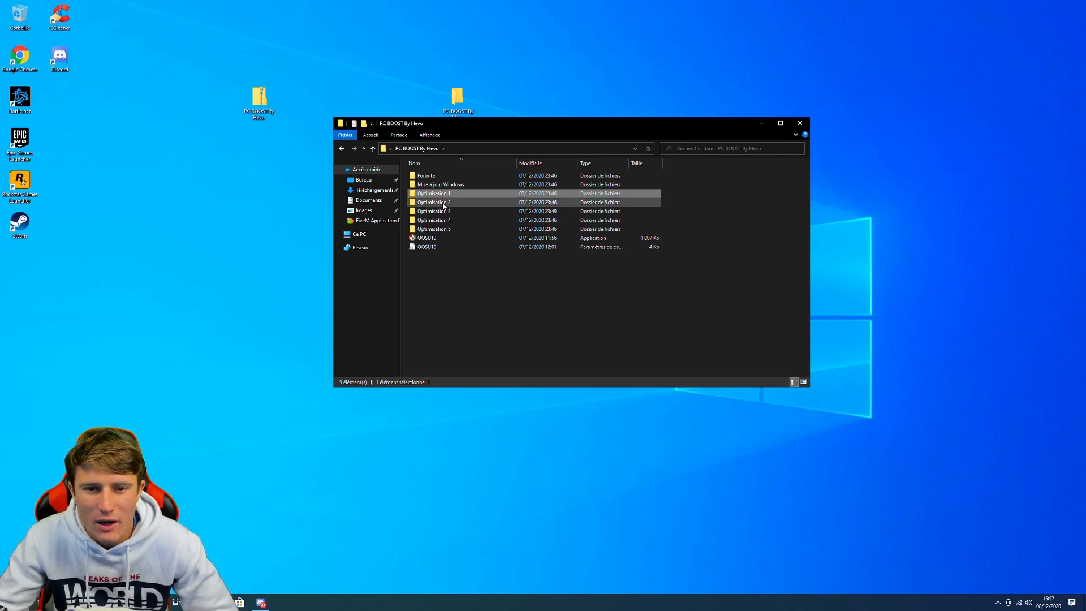
{"action": "double_click", "coordinate": [443, 204]}
{"action": "double_click", "coordinate": [427, 175]}
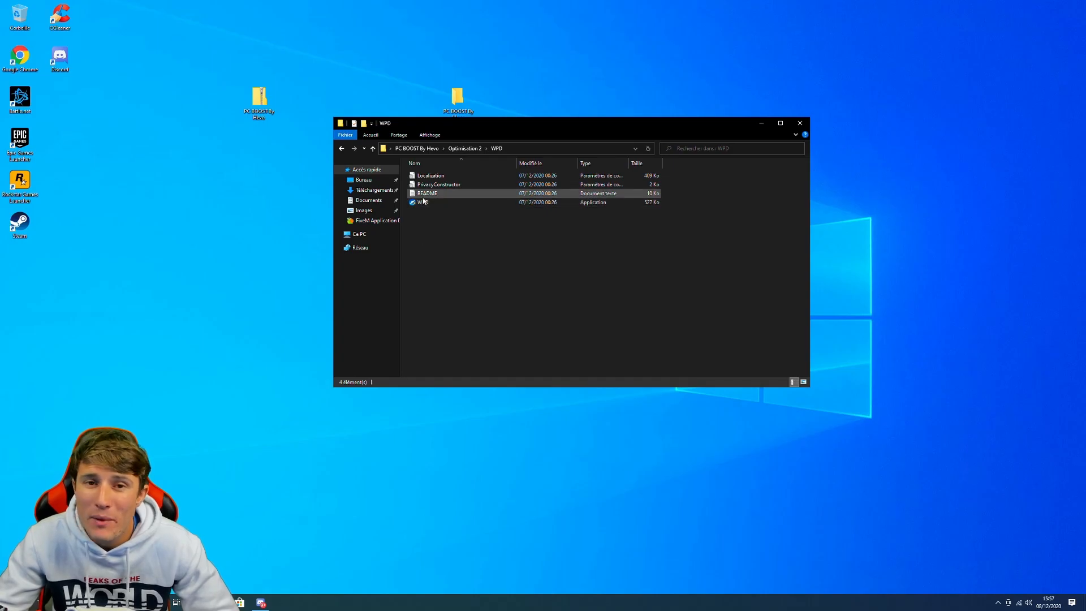
{"action": "right_click", "coordinate": [423, 201]}
{"action": "left_click", "coordinate": [452, 215]}
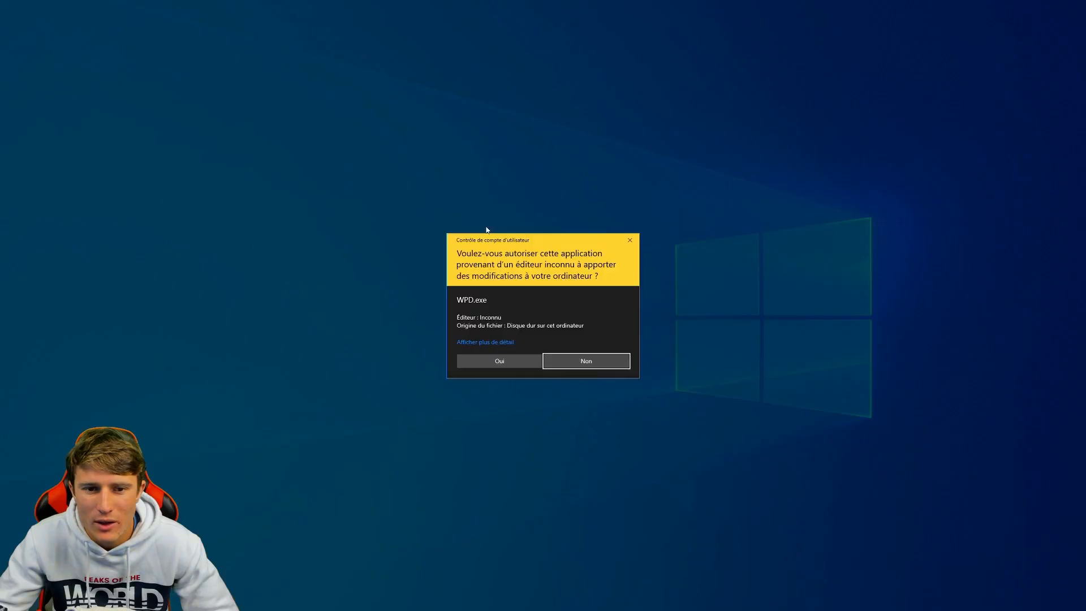
{"action": "left_click", "coordinate": [486, 360]}
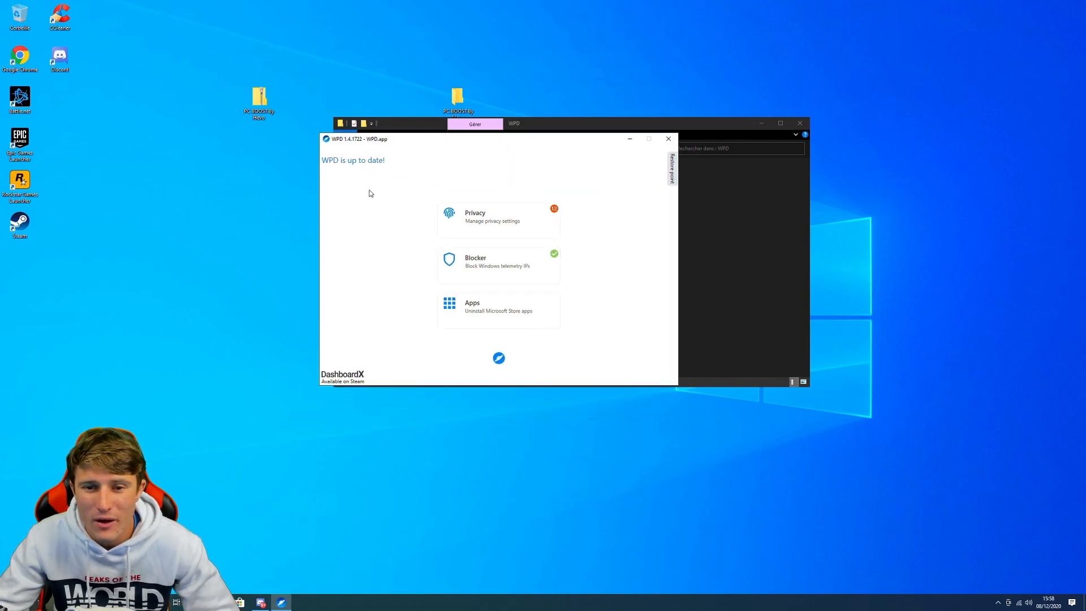
Examine the Local Group Policy, Services and Task Scheduler privacy settings in WPD, and open the Blocker page.
{"action": "left_click", "coordinate": [487, 223]}
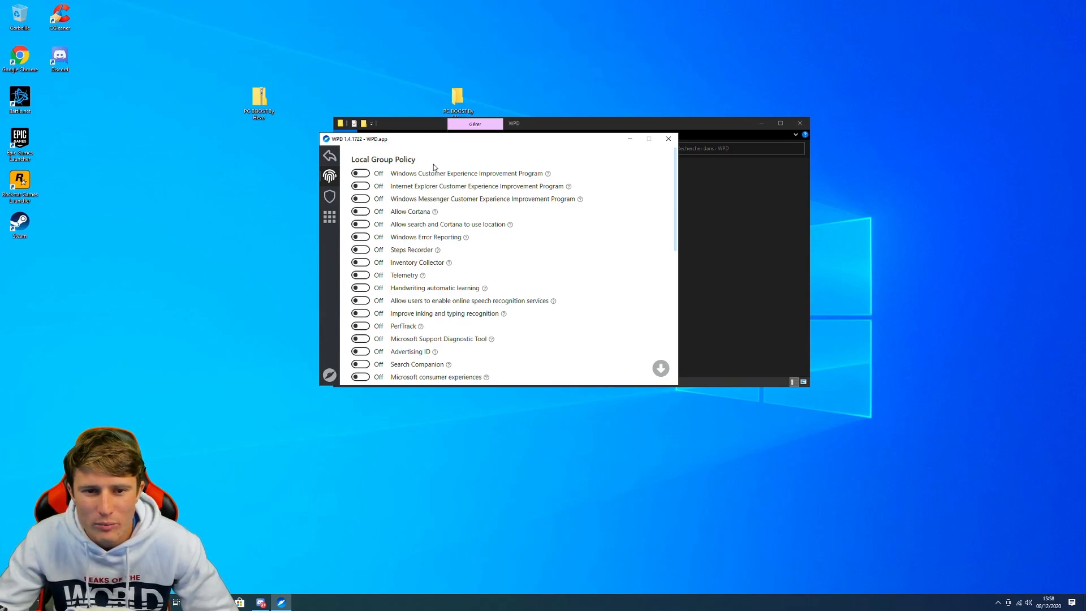
{"action": "scroll", "coordinate": [385, 181], "scroll_direction": "down", "scroll_amount": 1}
{"action": "scroll", "coordinate": [385, 193], "scroll_direction": "up", "scroll_amount": 1}
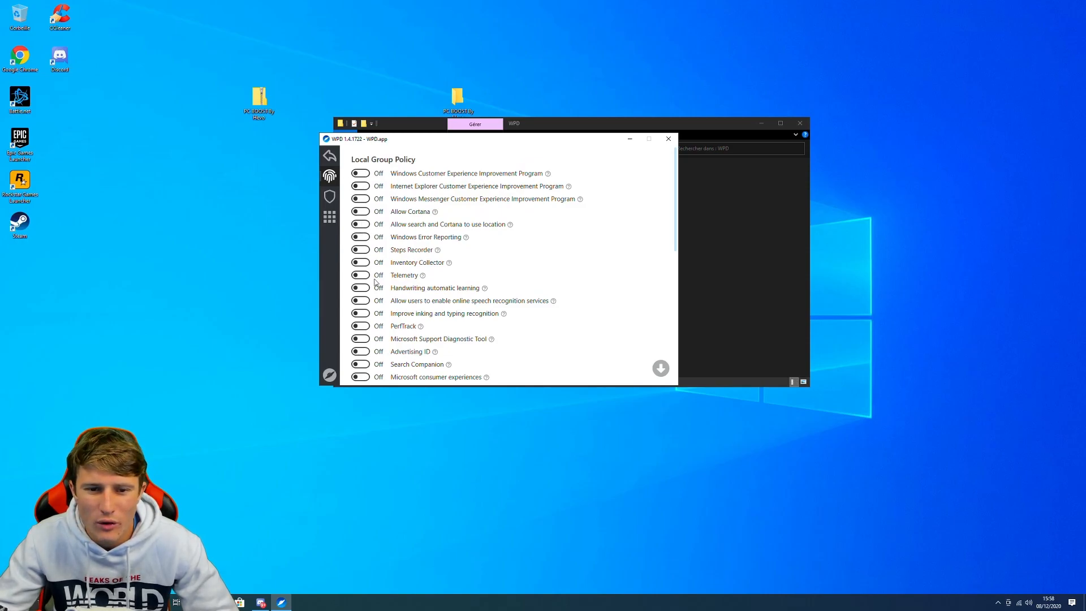
{"action": "scroll", "coordinate": [374, 280], "scroll_direction": "down", "scroll_amount": 1}
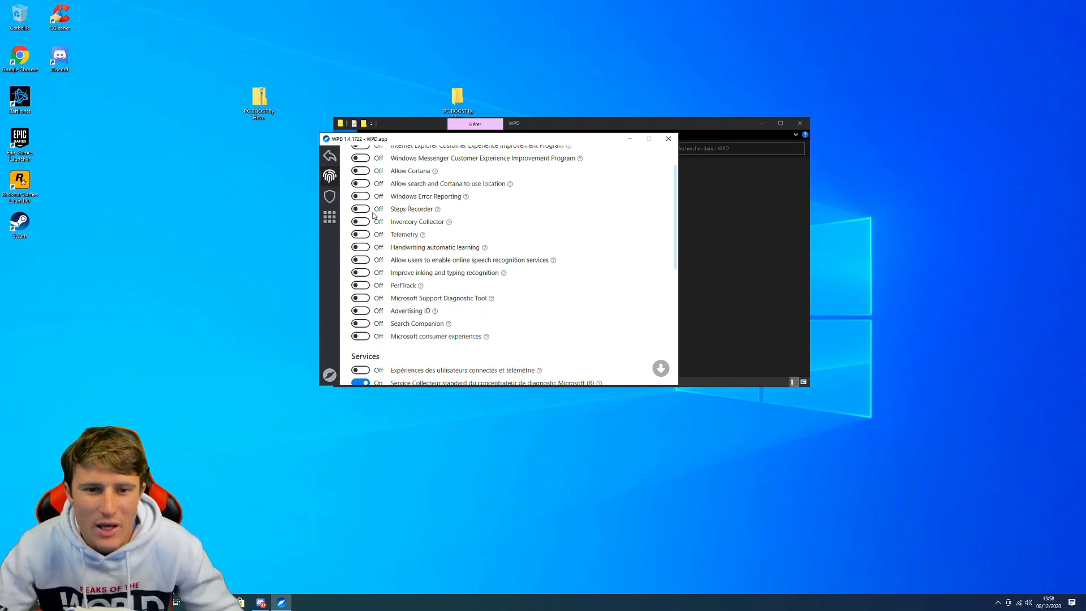
{"action": "scroll", "coordinate": [403, 255], "scroll_direction": "up", "scroll_amount": 2}
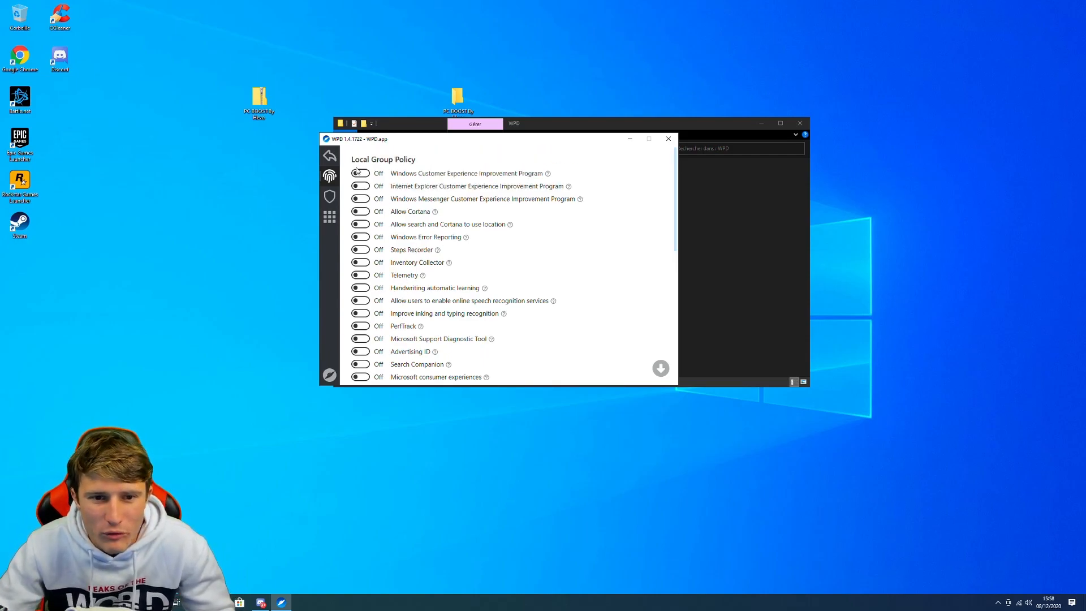
{"action": "scroll", "coordinate": [362, 187], "scroll_direction": "down", "scroll_amount": 3}
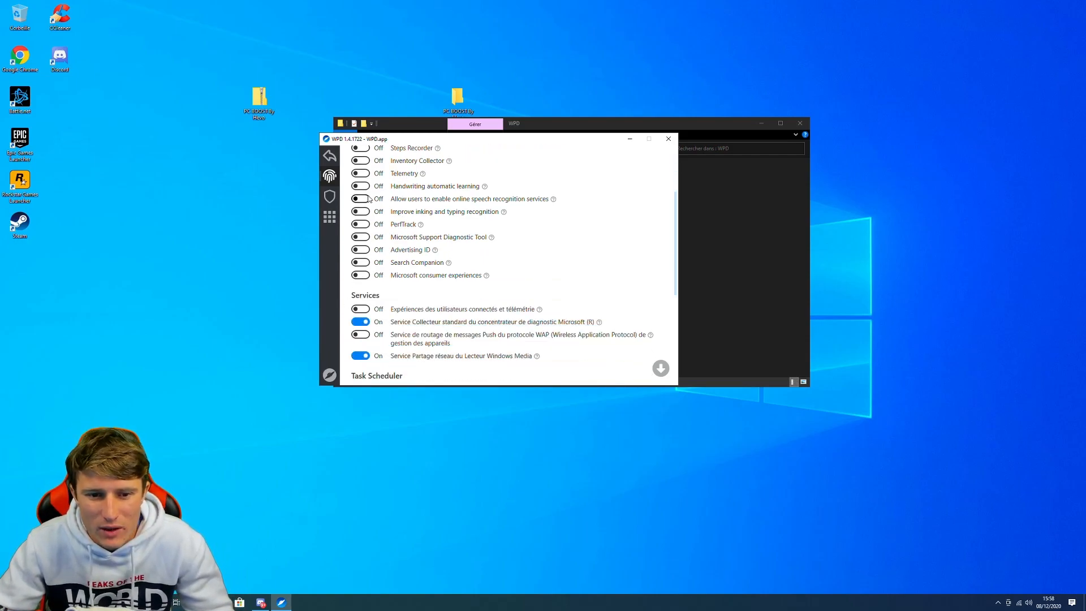
{"action": "scroll", "coordinate": [356, 251], "scroll_direction": "down", "scroll_amount": 3}
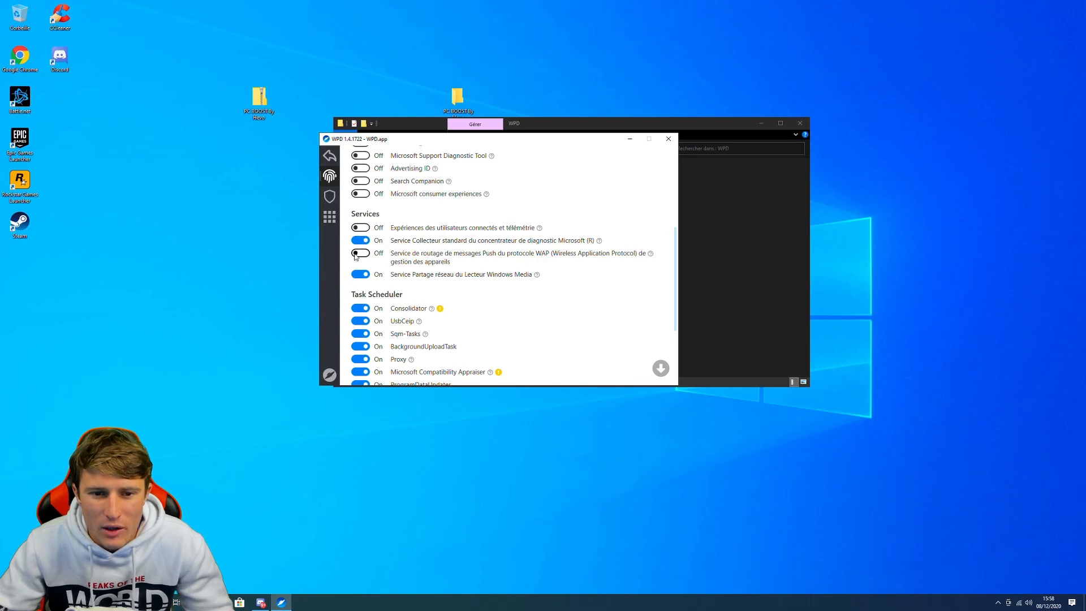
{"action": "scroll", "coordinate": [451, 265], "scroll_direction": "down", "scroll_amount": 5}
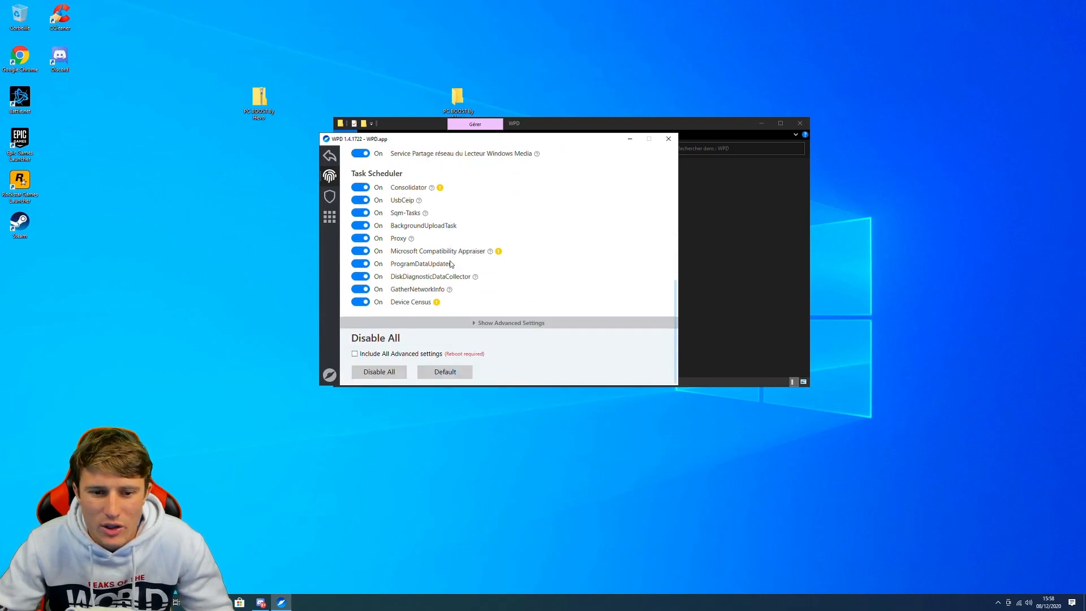
{"action": "scroll", "coordinate": [451, 264], "scroll_direction": "up", "scroll_amount": 7}
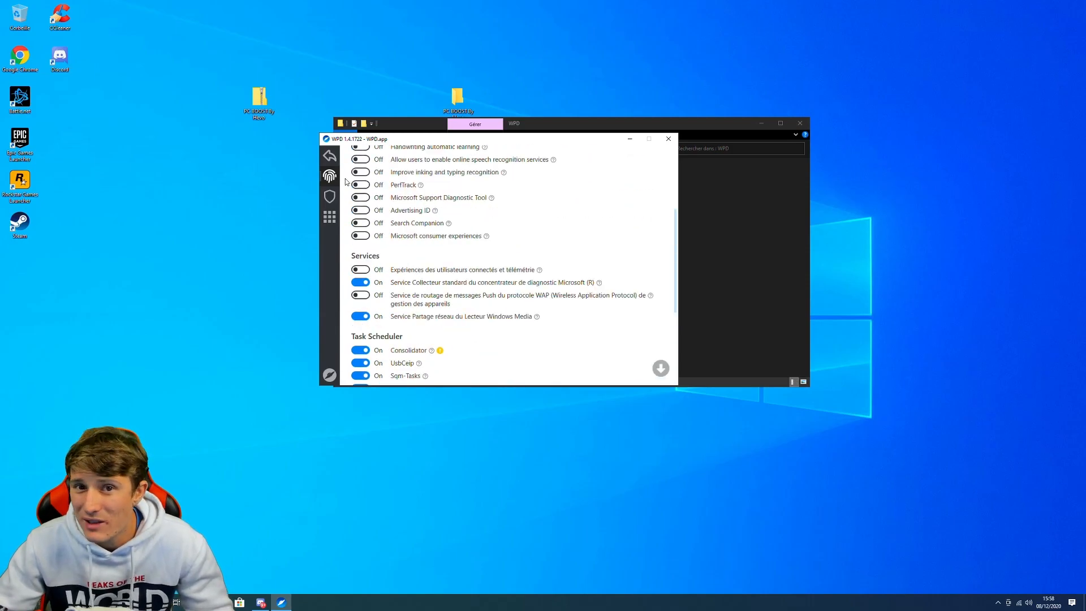
{"action": "left_click", "coordinate": [331, 198]}
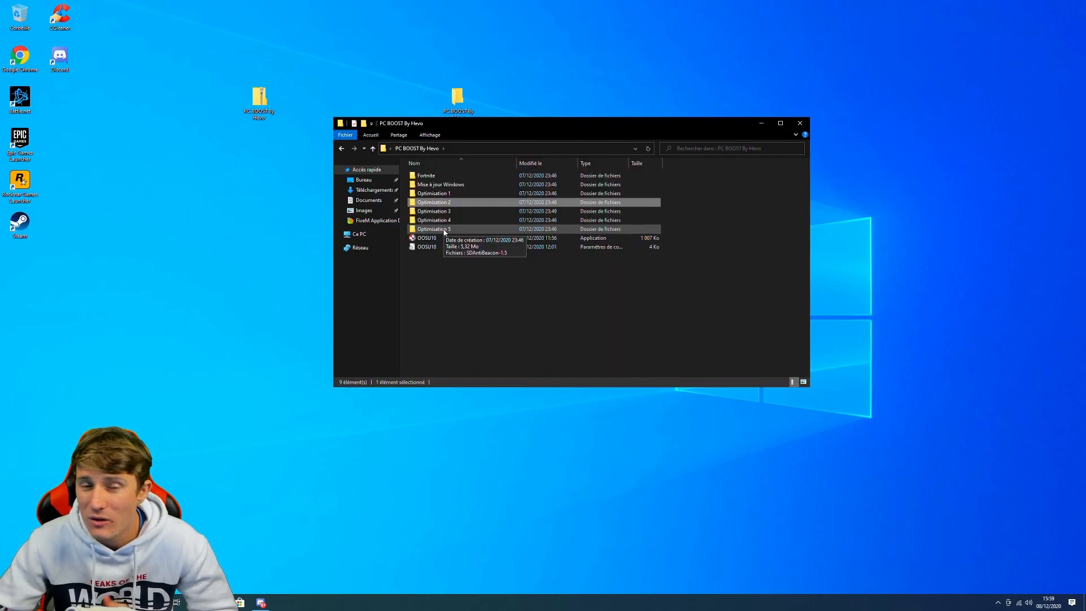
Run MSI_util_v3 as administrator from the Optimisation 3 folder to inspect the NVIDIA GeForce RTX 2080 Ti entry, and close the utility.
{"action": "double_click", "coordinate": [434, 211]}
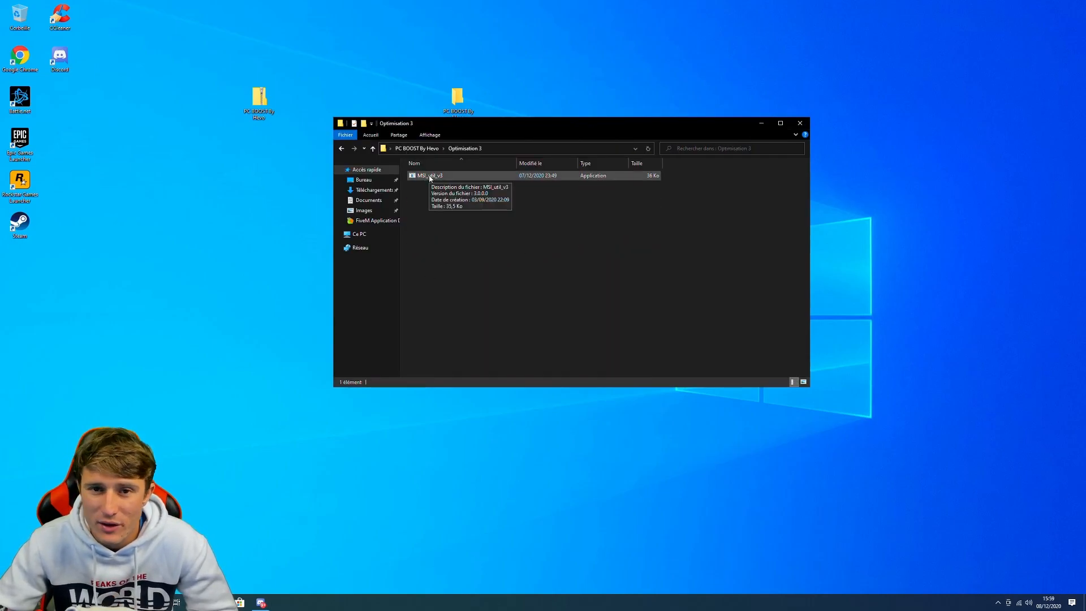
{"action": "right_click", "coordinate": [430, 177]}
{"action": "left_click", "coordinate": [460, 190]}
{"action": "left_click", "coordinate": [498, 361]}
{"action": "left_click_drag", "start_coordinate": [300, 66], "coordinate": [551, 90]}
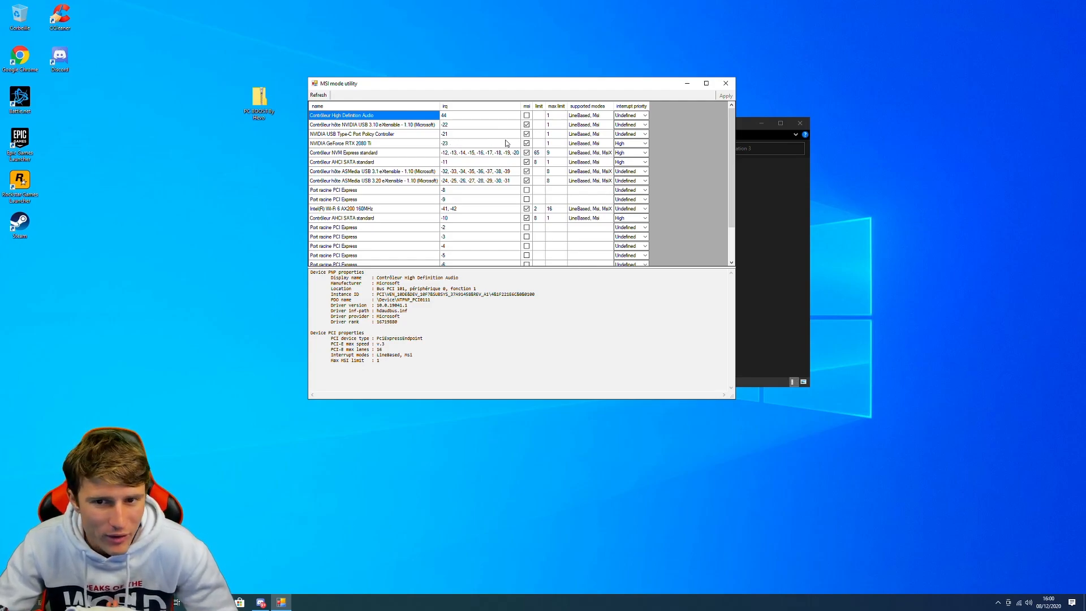
{"action": "left_click", "coordinate": [369, 145]}
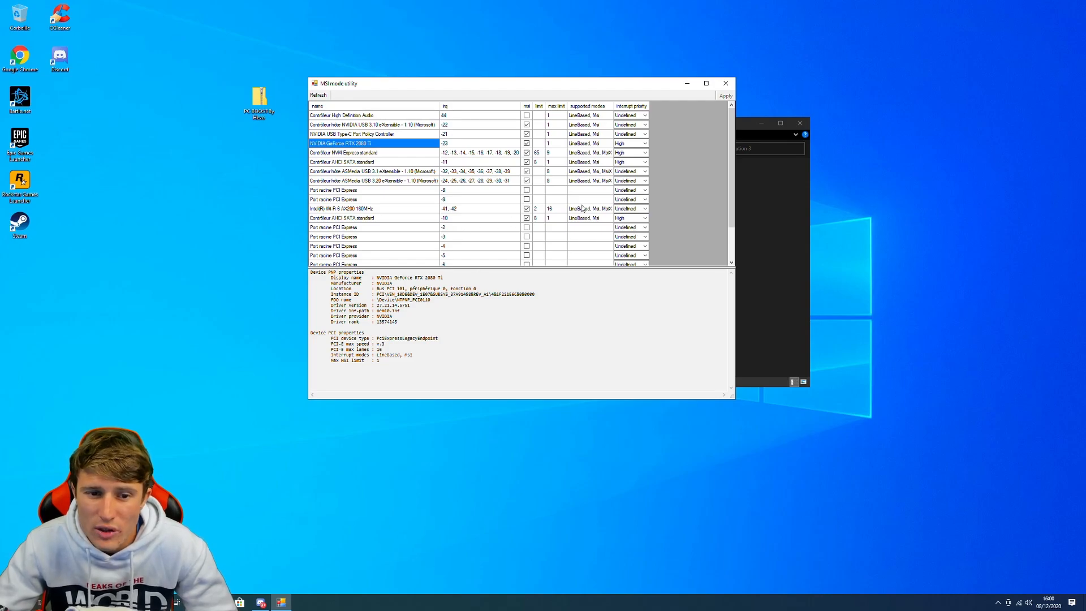
{"action": "key", "text": "alt+F4"}
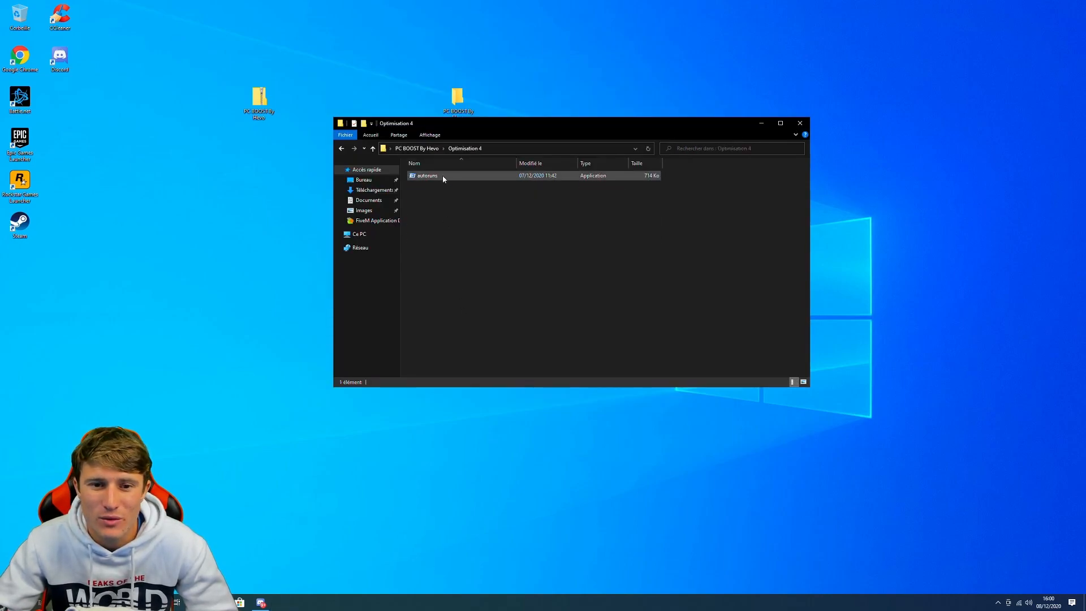
Run autoruns as administrator from the Optimisation 4 folder and disable the first CCleaner Smart Cleaning entry among the logon items.
{"action": "right_click", "coordinate": [436, 178]}
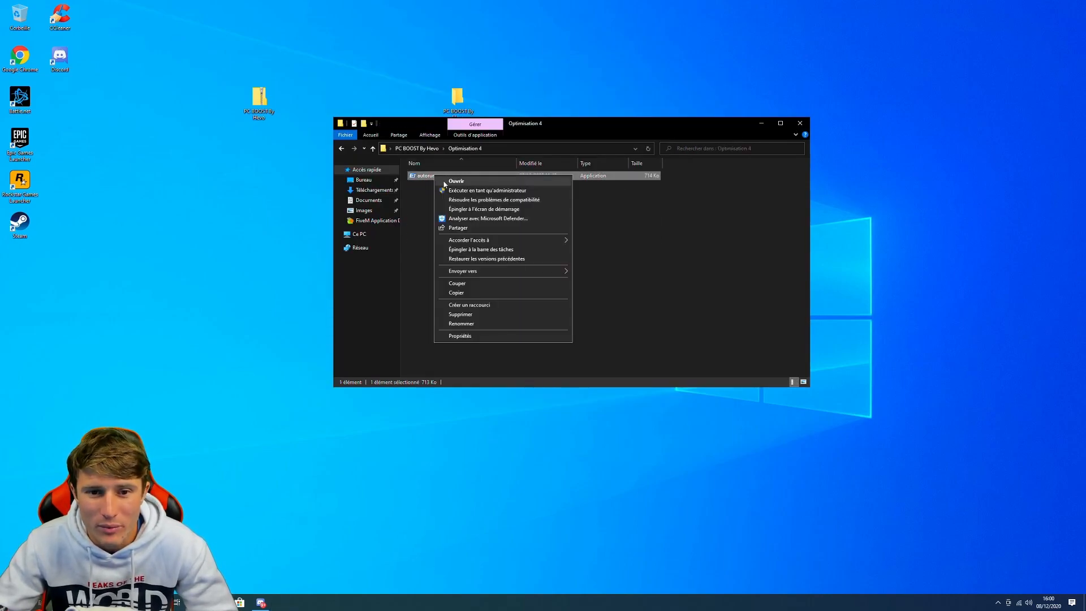
{"action": "left_click", "coordinate": [469, 193]}
{"action": "left_click", "coordinate": [498, 359]}
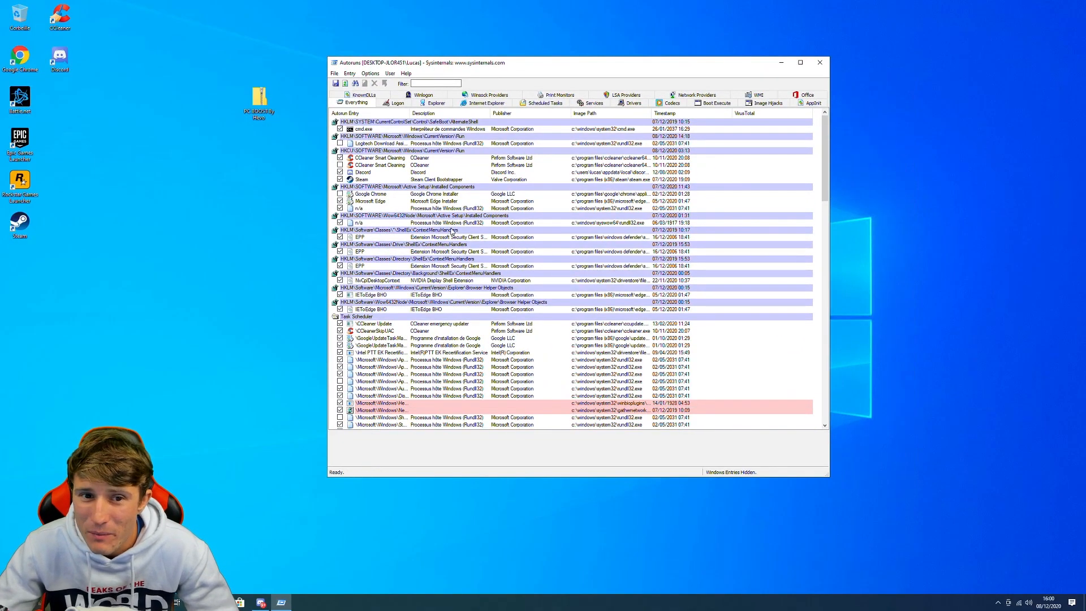
{"action": "left_click", "coordinate": [396, 104]}
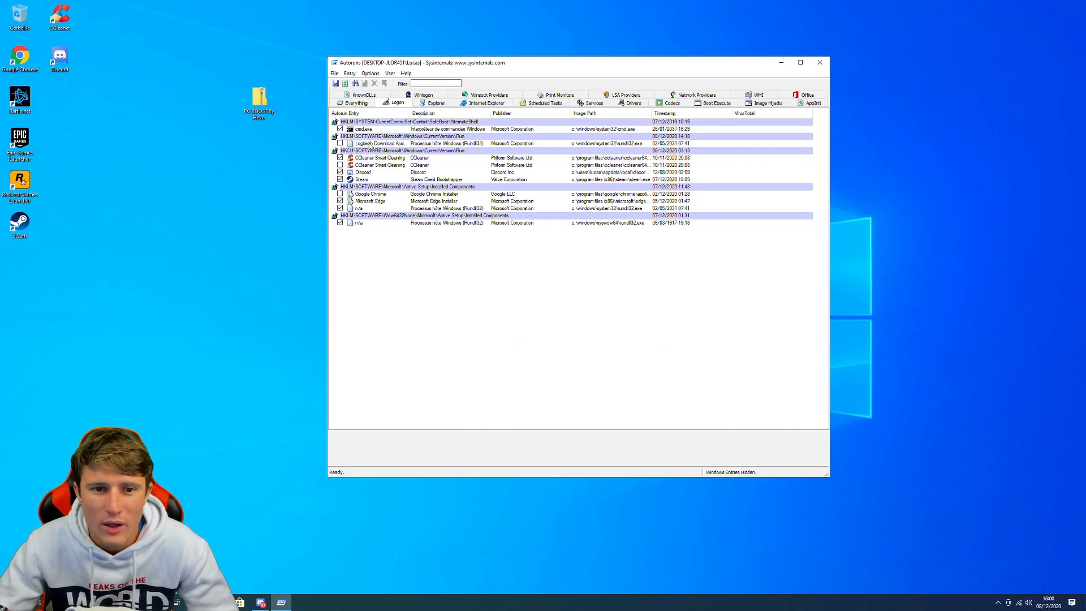
{"action": "left_click", "coordinate": [341, 158]}
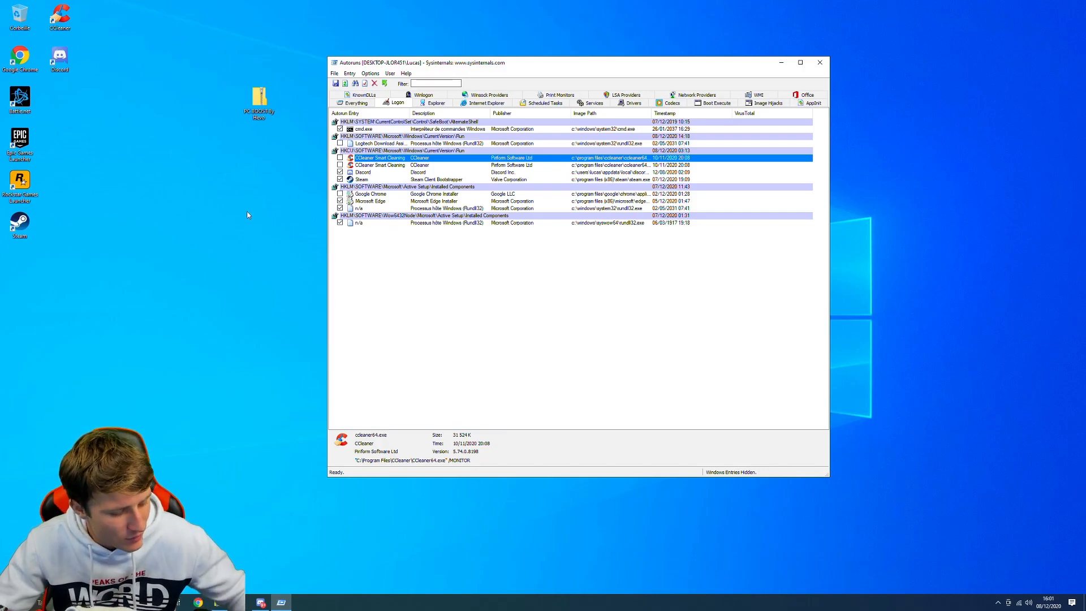
Examine the startup programs in Task Manager, and close both Task Manager and Autoruns.
{"action": "key", "text": "ctrl+shift+Escape"}
{"action": "left_click_drag", "start_coordinate": [525, 215], "coordinate": [429, 203]}
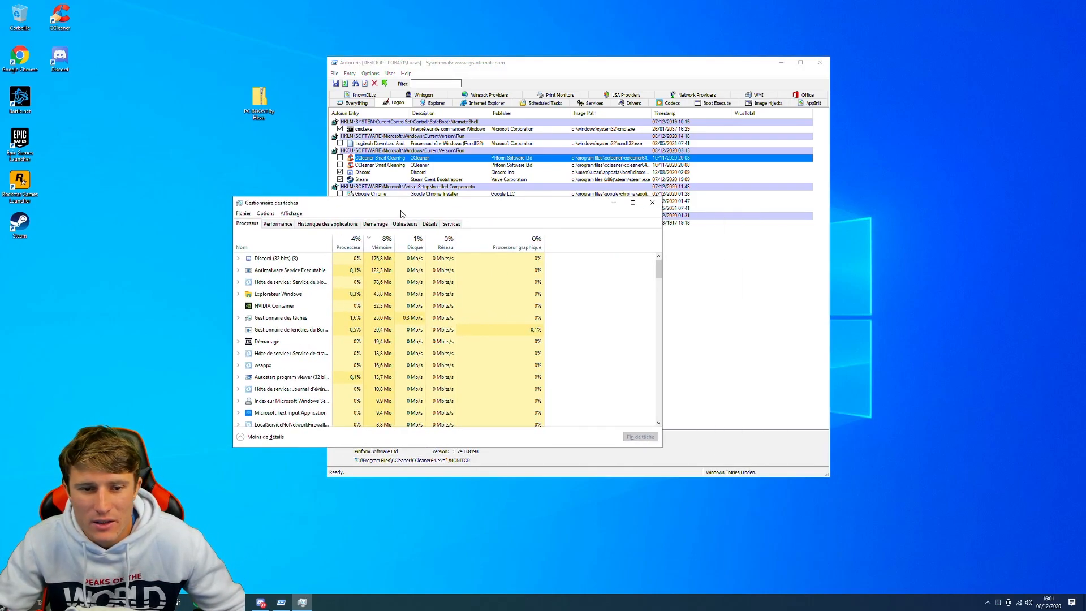
{"action": "left_click", "coordinate": [382, 228]}
{"action": "left_click_drag", "start_coordinate": [309, 205], "coordinate": [168, 190]}
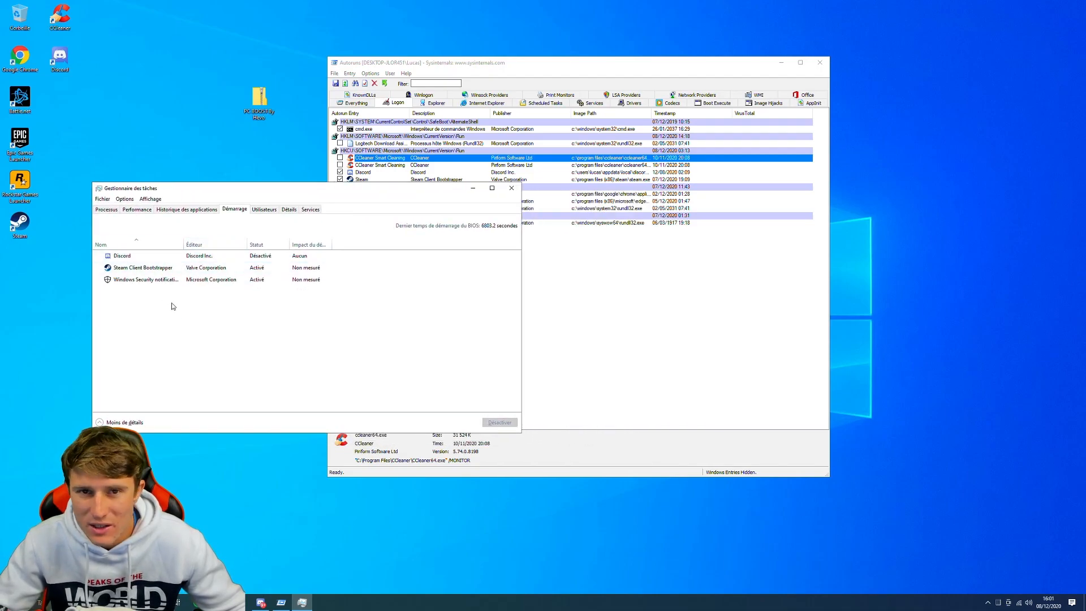
{"action": "left_click_drag", "start_coordinate": [291, 190], "coordinate": [210, 178]}
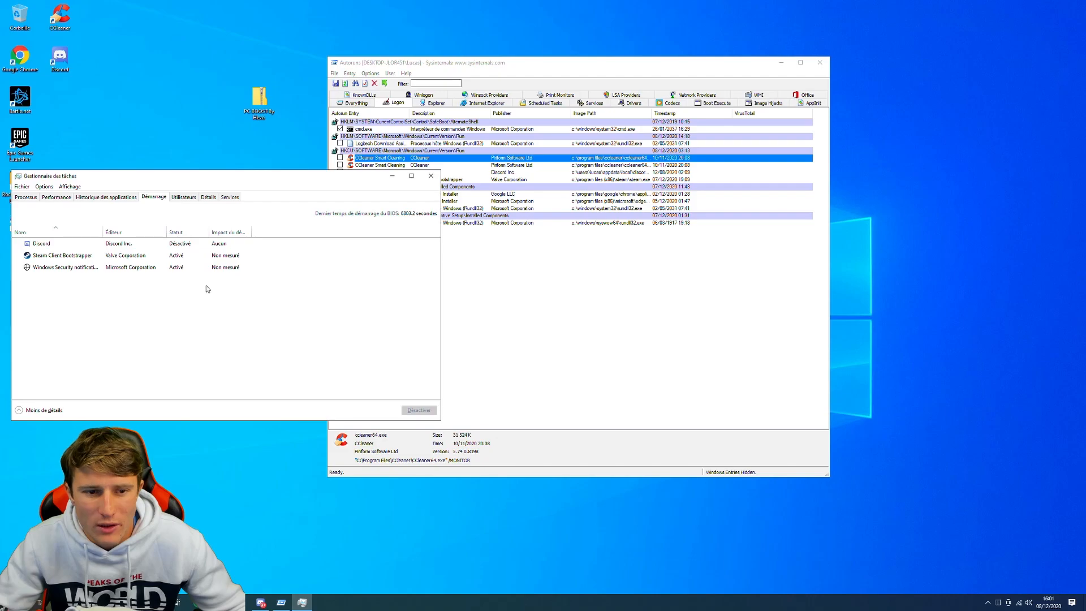
{"action": "left_click", "coordinate": [431, 175]}
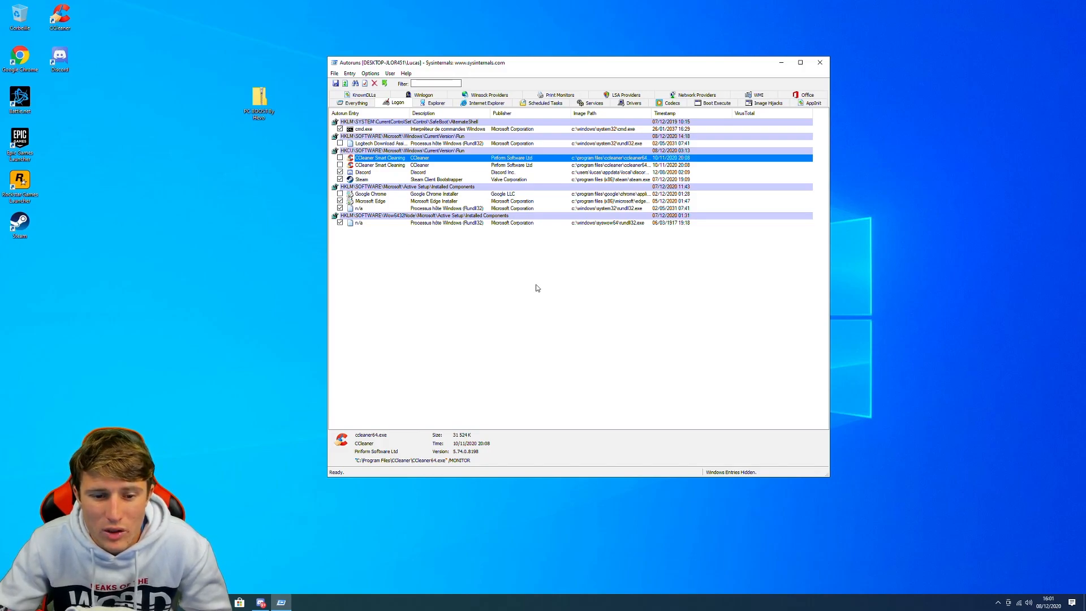
{"action": "left_click", "coordinate": [819, 62]}
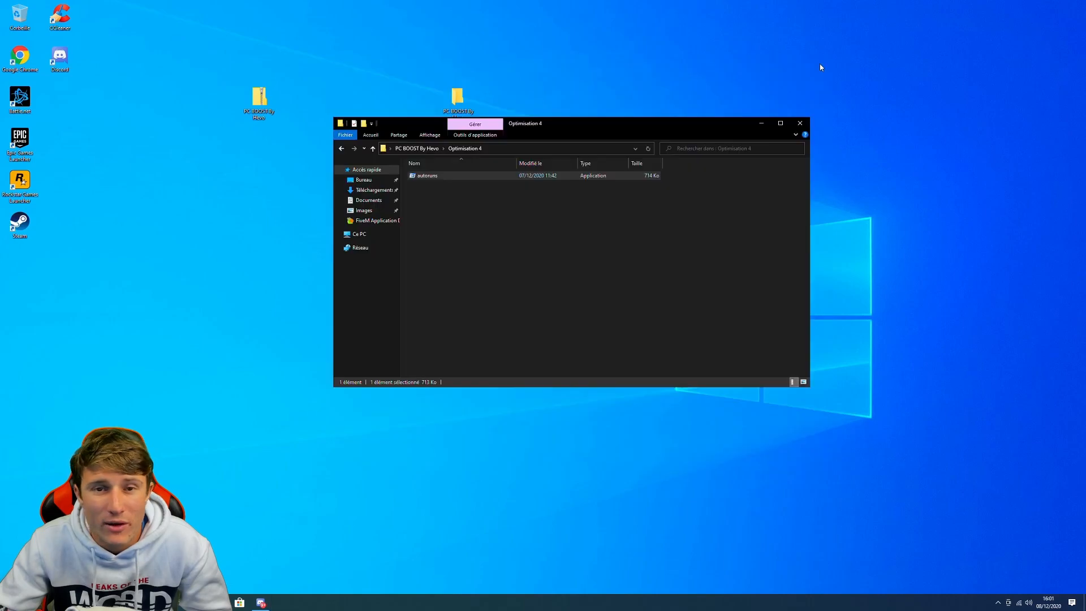
Run SDAntiBeacon-1.5 as administrator from the Optimisation 5 folder.
{"action": "key", "text": "BackSpace"}
{"action": "double_click", "coordinate": [444, 233]}
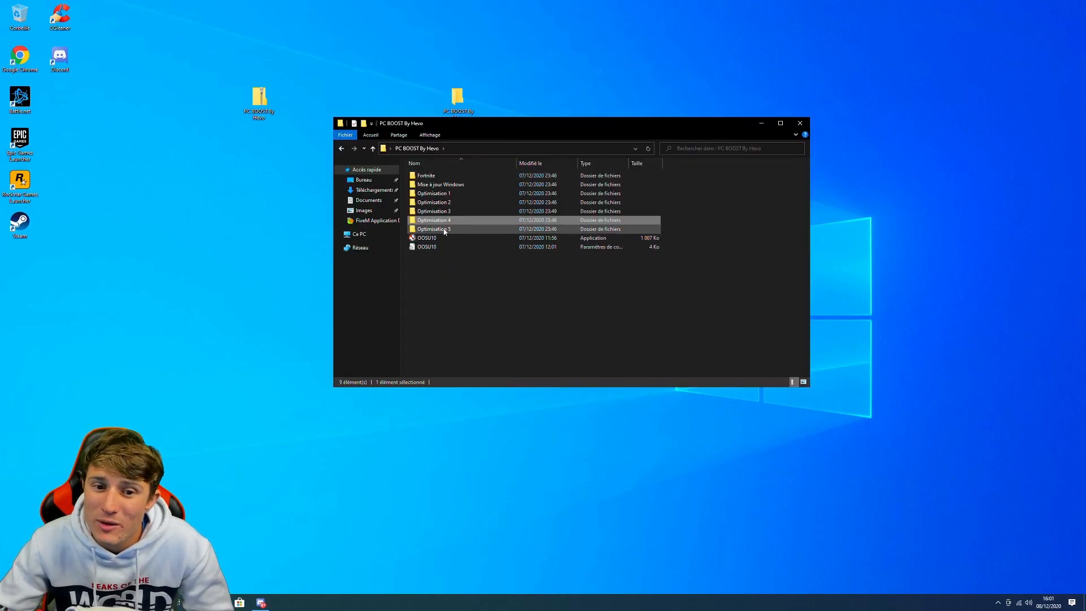
{"action": "right_click", "coordinate": [437, 177]}
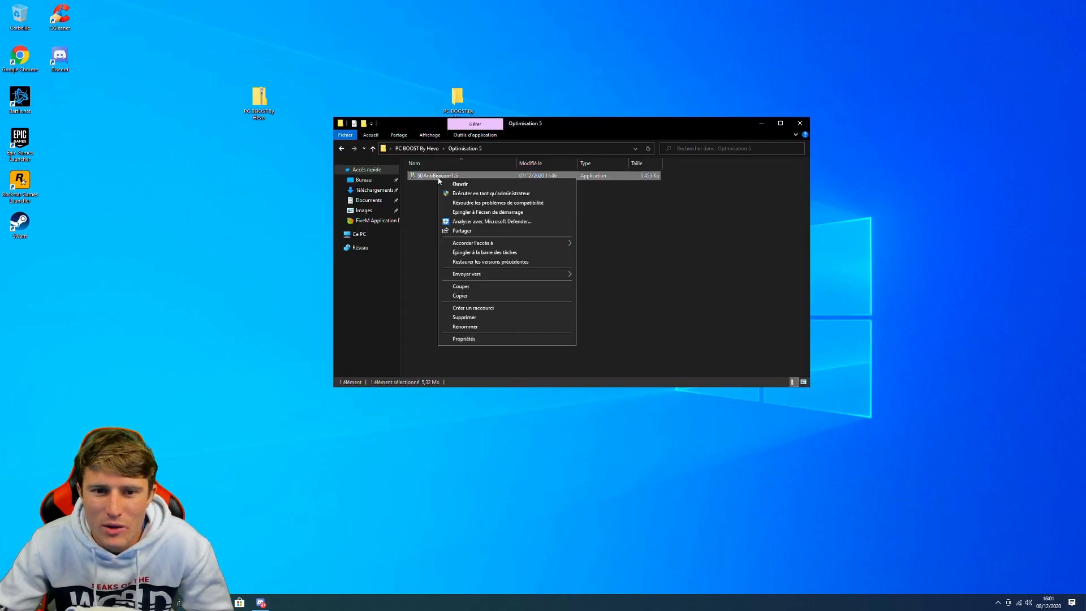
{"action": "left_click", "coordinate": [469, 195]}
{"action": "left_click", "coordinate": [486, 358]}
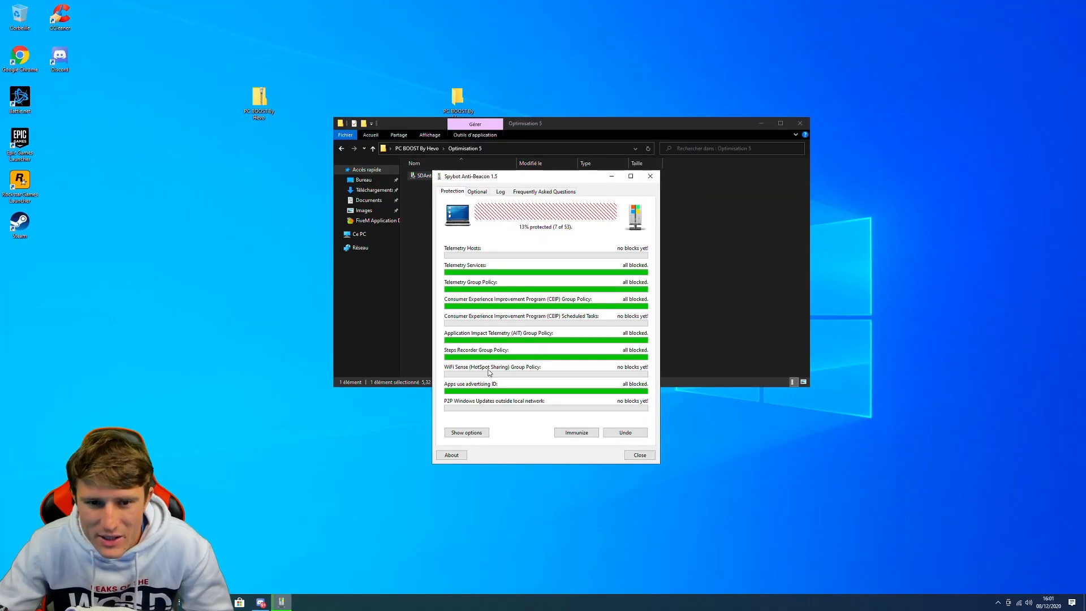
Examine the main protection blocks and the optional telemetry blocks in Spybot Anti-Beacon.
{"action": "left_click_drag", "start_coordinate": [550, 181], "coordinate": [351, 184]}
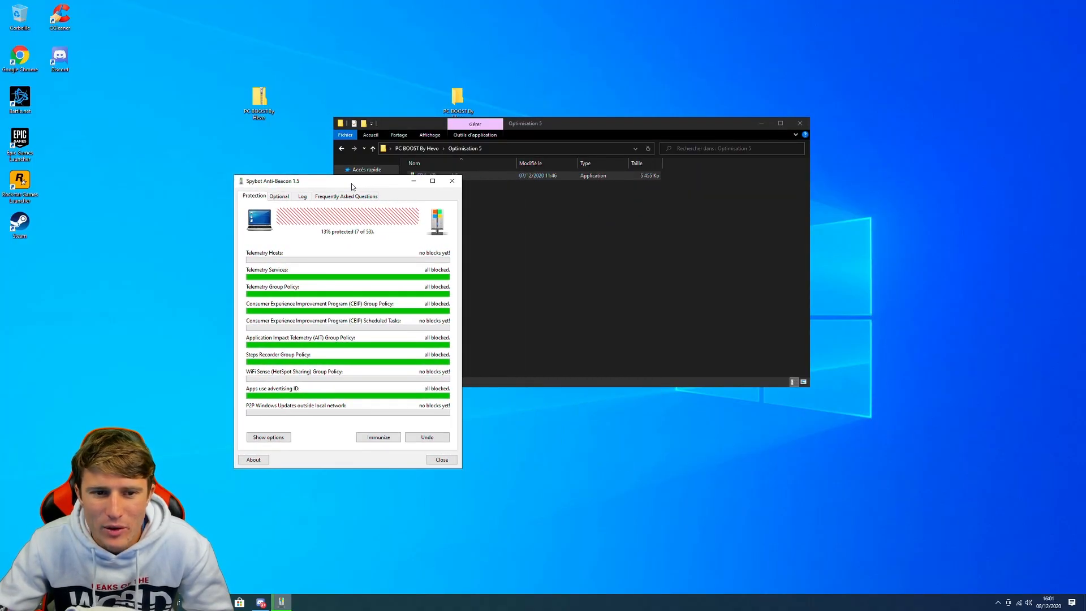
{"action": "left_click", "coordinate": [284, 199]}
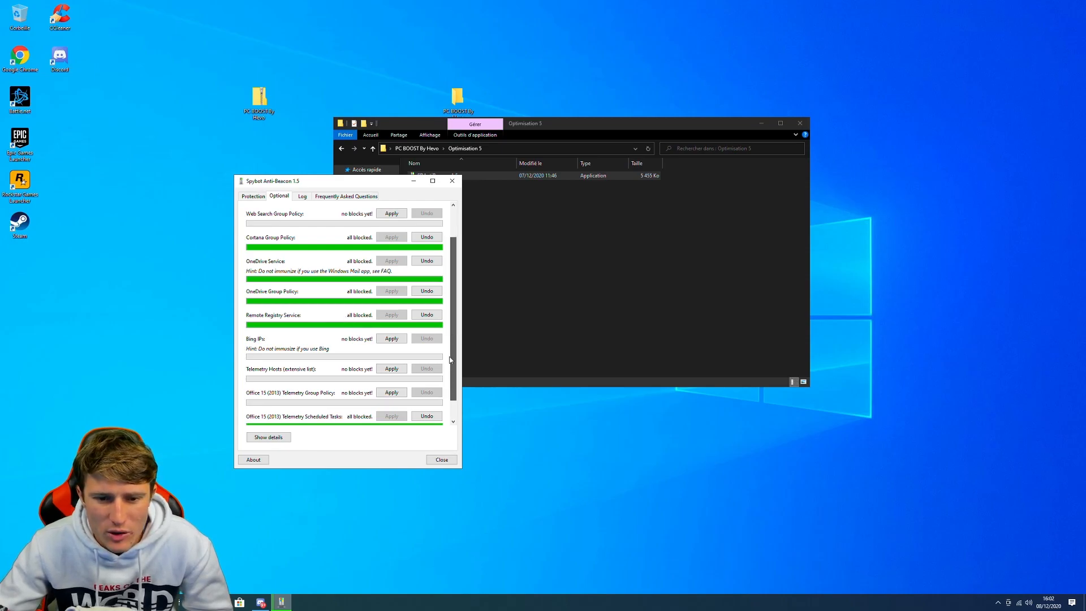
{"action": "left_click_drag", "start_coordinate": [453, 331], "coordinate": [454, 376]}
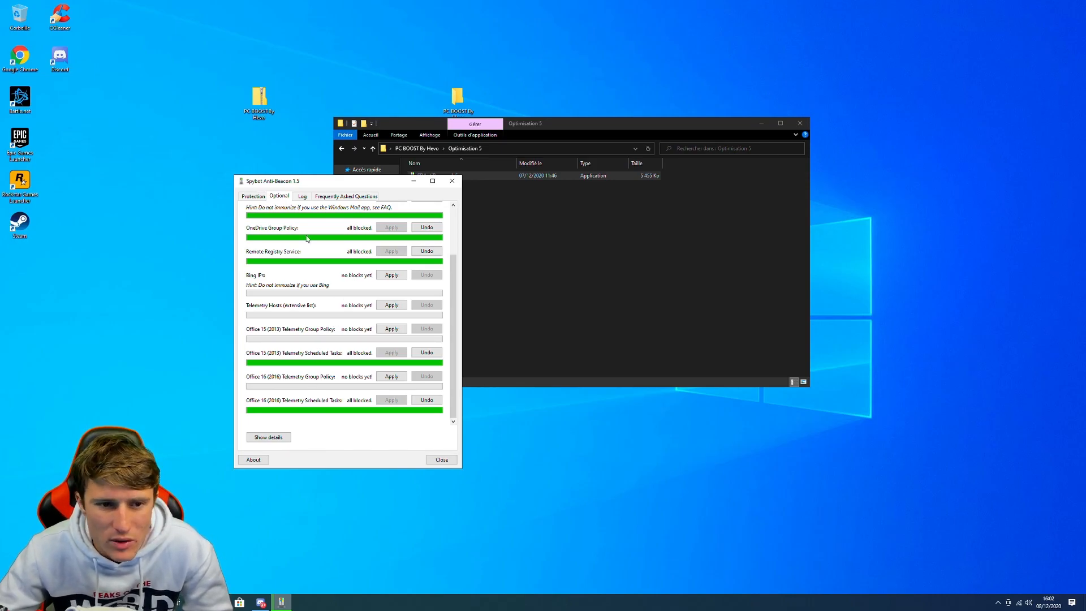
{"action": "left_click", "coordinate": [254, 196]}
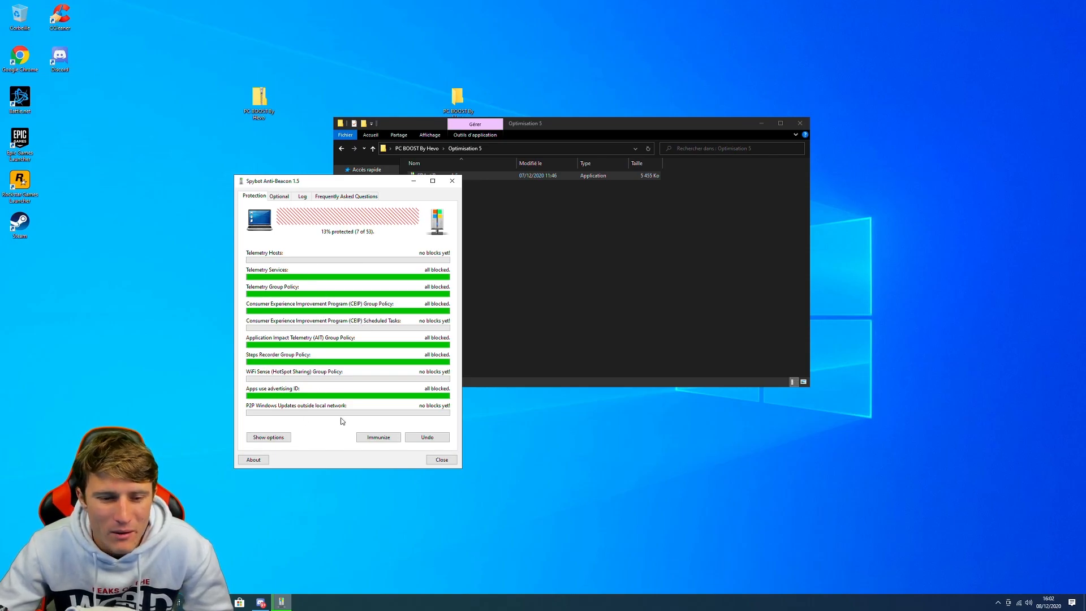
{"action": "left_click", "coordinate": [279, 196]}
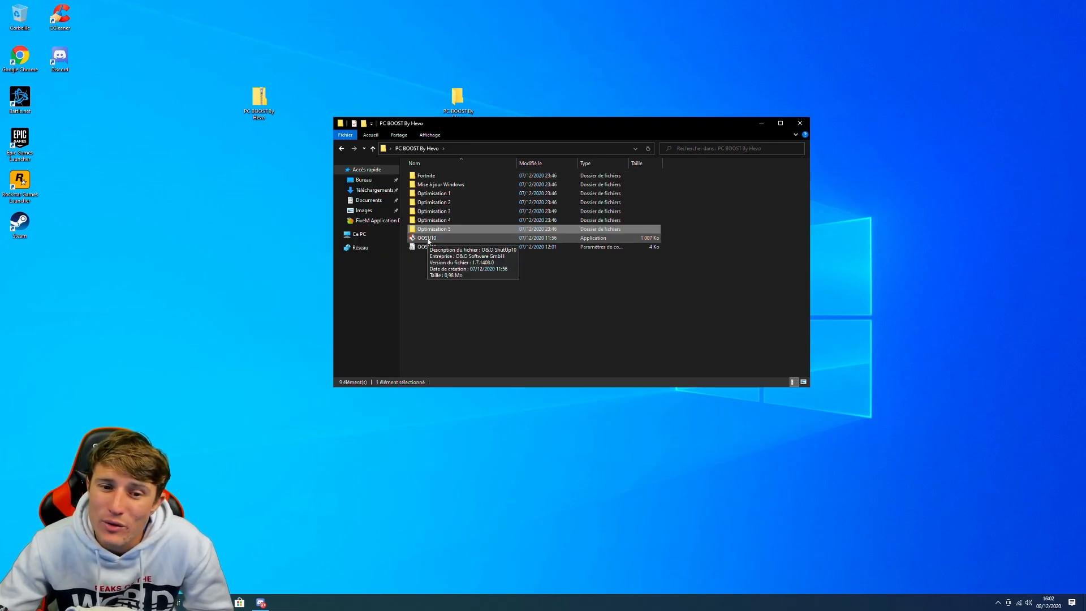
Run OOSU10 as administrator from the PC BOOST By Hevo folder and look through its privacy settings.
{"action": "left_click", "coordinate": [428, 241]}
{"action": "right_click", "coordinate": [429, 240]}
{"action": "left_click", "coordinate": [458, 250]}
{"action": "left_click", "coordinate": [499, 361]}
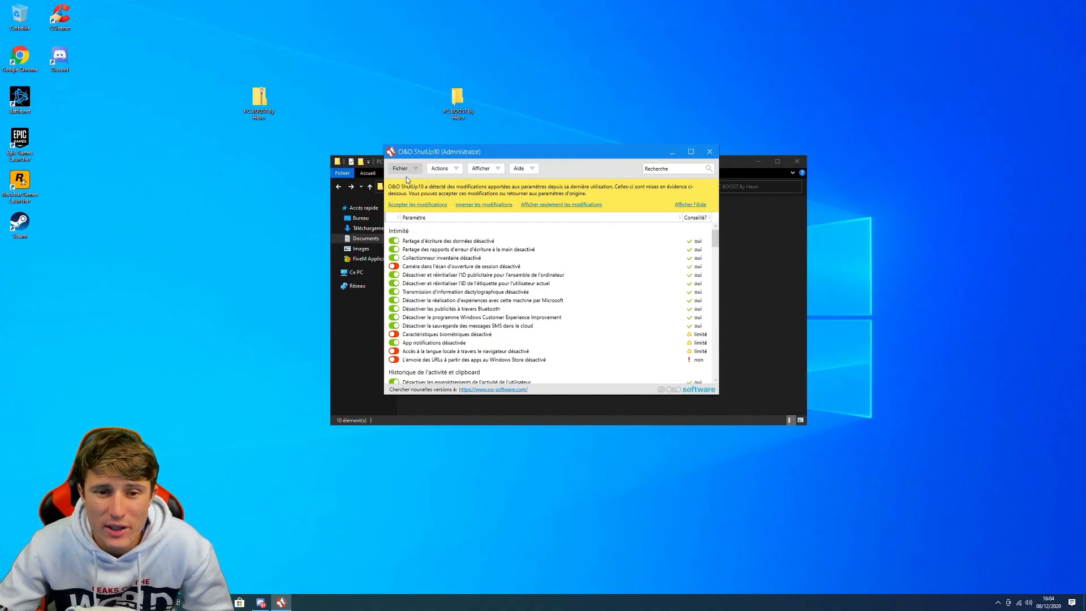
{"action": "scroll", "coordinate": [534, 325], "scroll_direction": "down", "scroll_amount": 3}
{"action": "scroll", "coordinate": [533, 324], "scroll_direction": "down", "scroll_amount": 8}
{"action": "scroll", "coordinate": [537, 320], "scroll_direction": "up", "scroll_amount": 3}
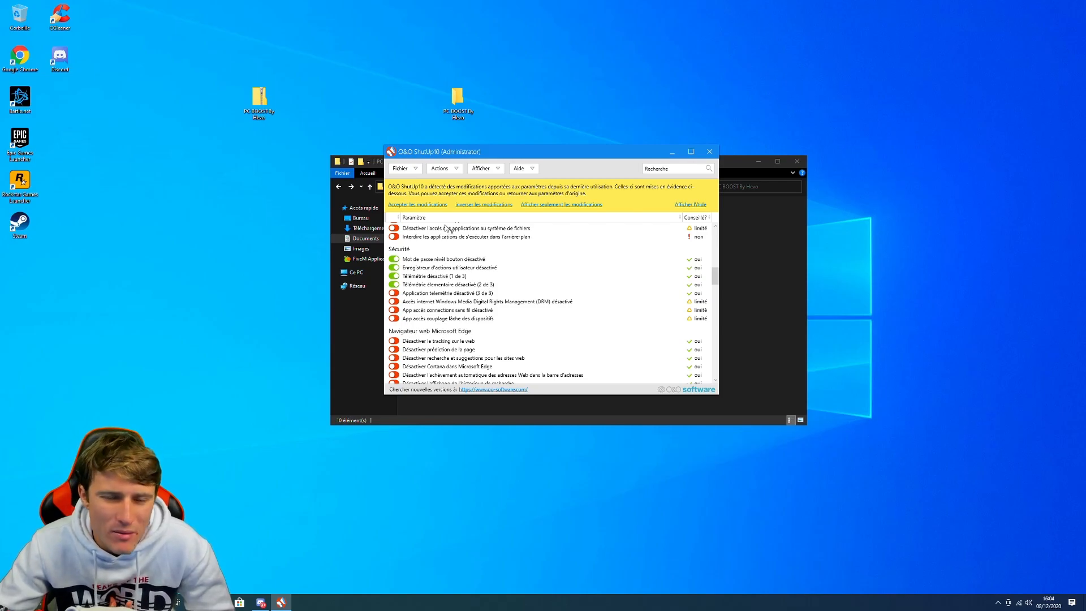
Import the ooshutup10.cfg settings file from the PC BOOST By Hevo folder on the desktop into O&O ShutUp10.
{"action": "left_click", "coordinate": [415, 170]}
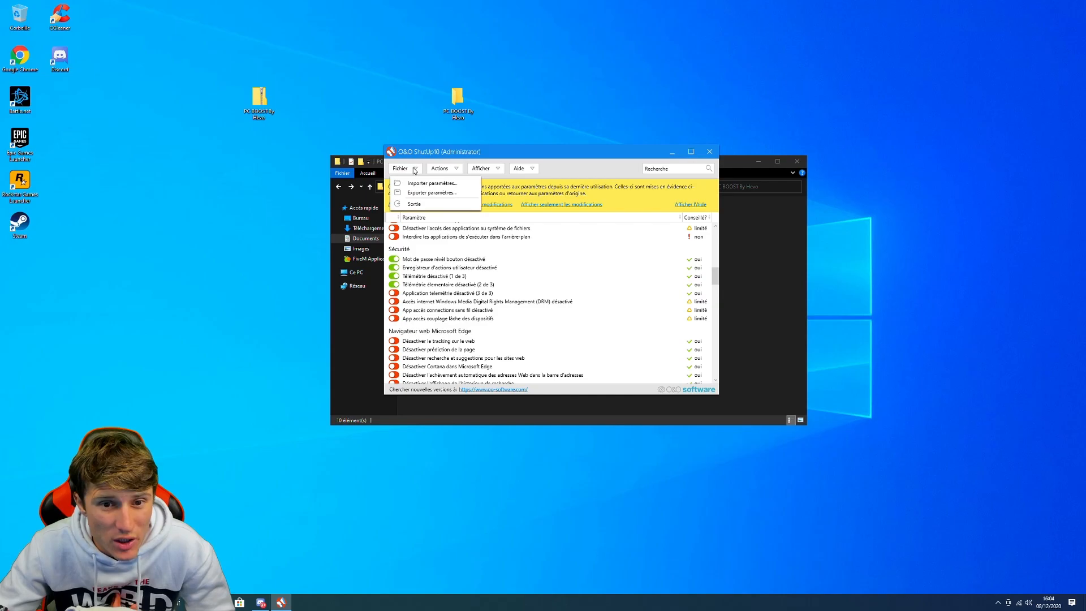
{"action": "left_click", "coordinate": [428, 187]}
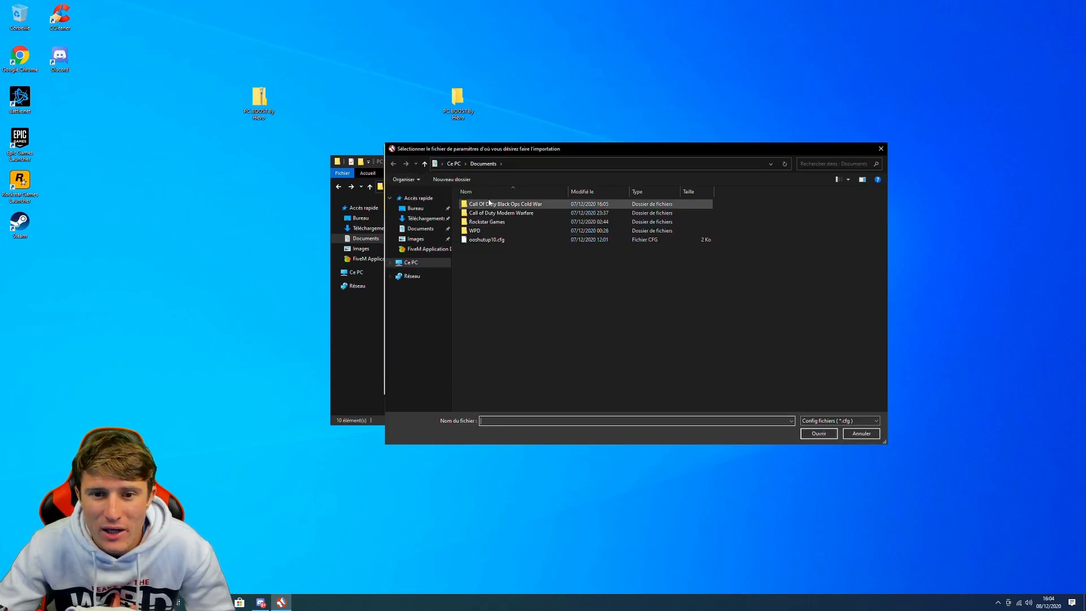
{"action": "left_click", "coordinate": [416, 209]}
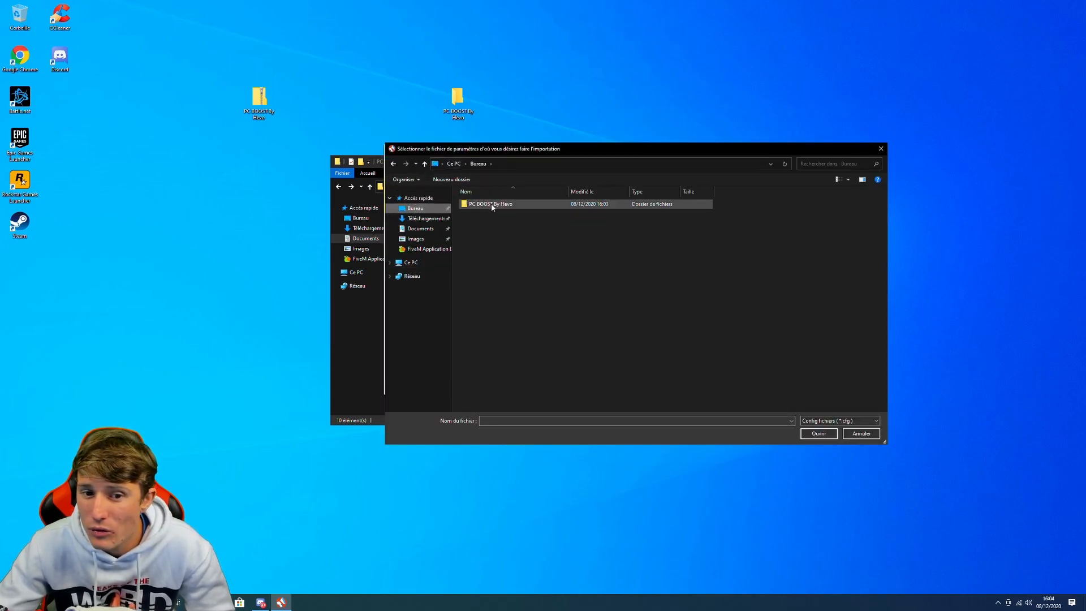
{"action": "double_click", "coordinate": [482, 206]}
{"action": "left_click", "coordinate": [479, 267]}
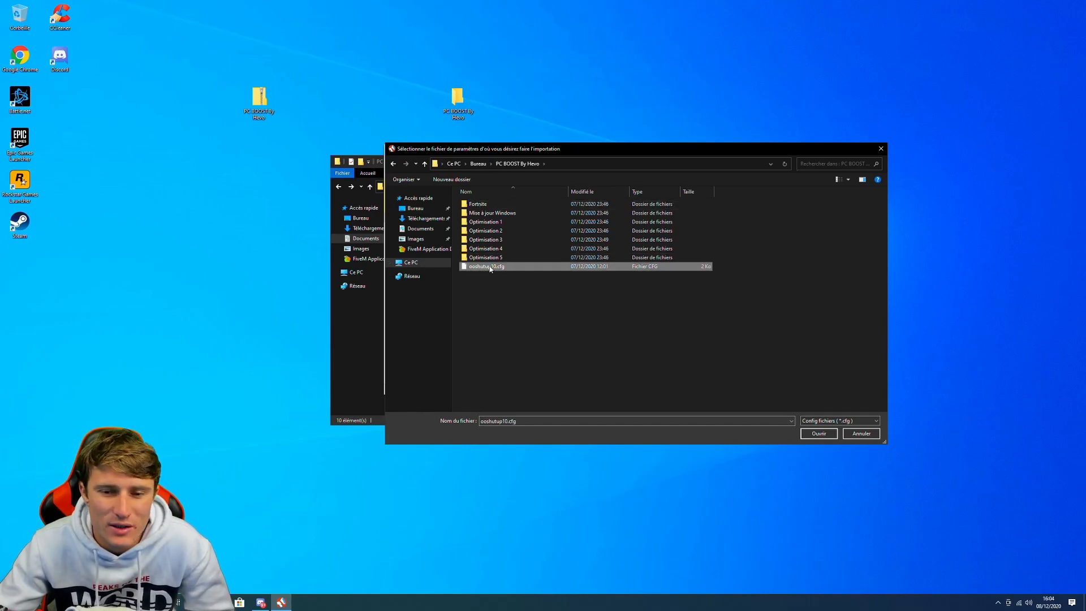
{"action": "double_click", "coordinate": [507, 268]}
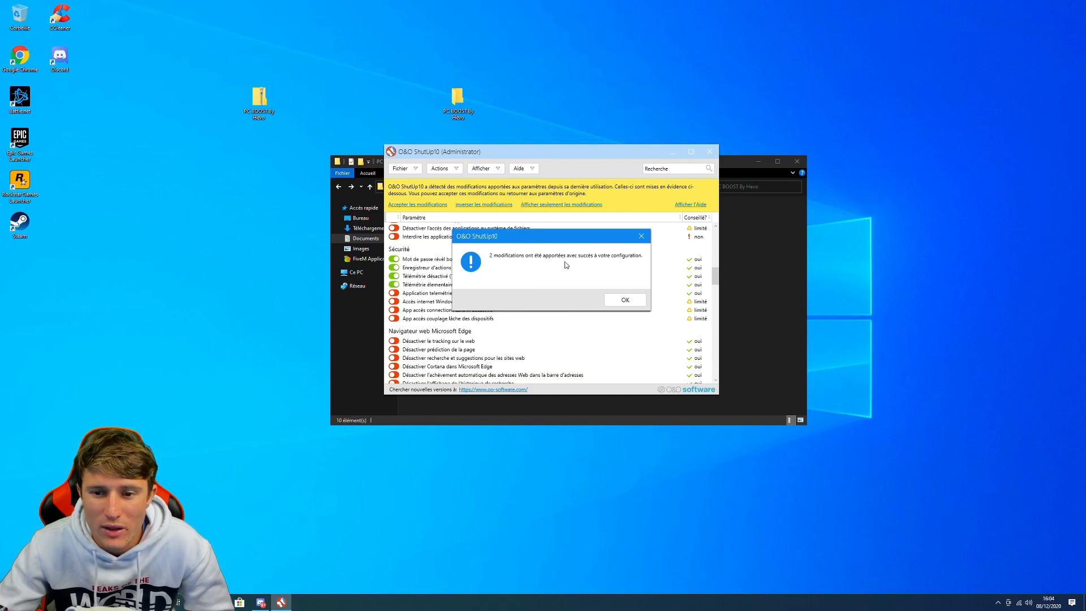
{"action": "left_click", "coordinate": [625, 301]}
Review the imported privacy, security, Cortana and location settings in O&O ShutUp10 and accept the detected modifications.
{"action": "scroll", "coordinate": [622, 303], "scroll_direction": "down", "scroll_amount": 5}
{"action": "scroll", "coordinate": [553, 300], "scroll_direction": "up", "scroll_amount": 6}
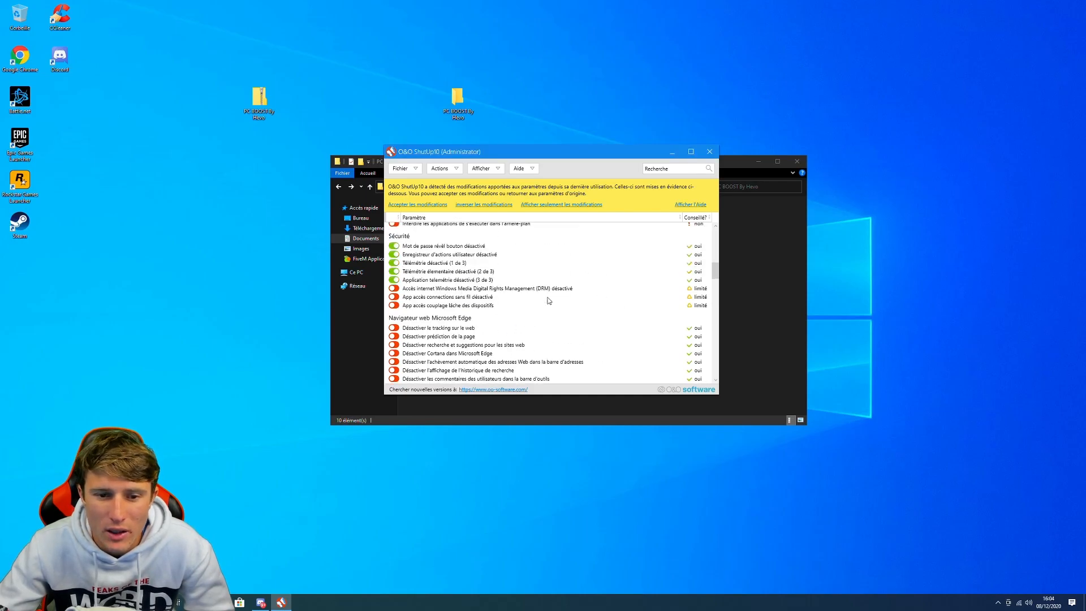
{"action": "scroll", "coordinate": [547, 300], "scroll_direction": "up", "scroll_amount": 8}
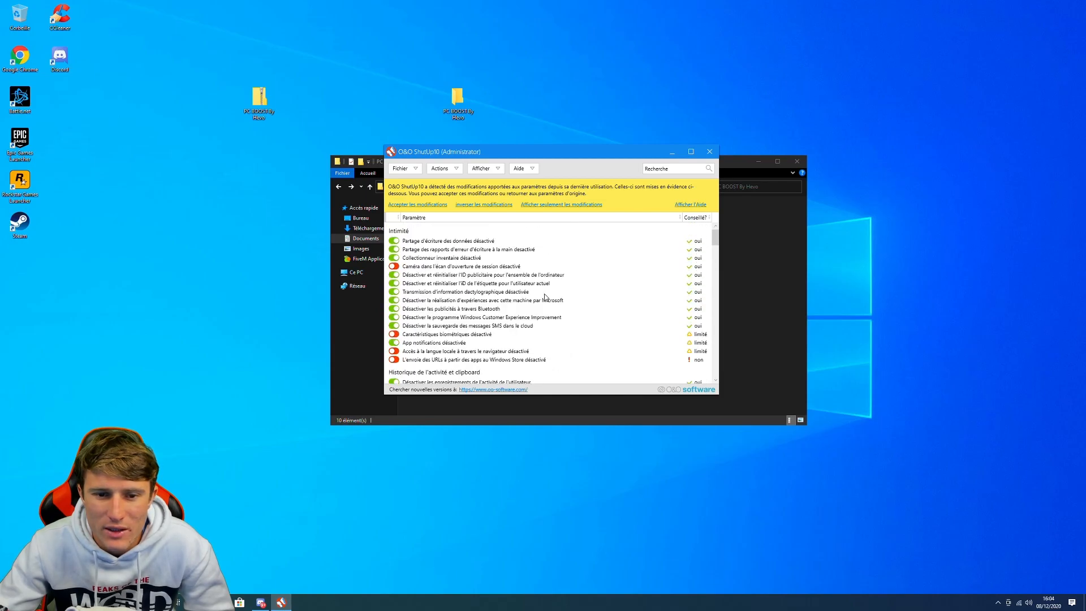
{"action": "scroll", "coordinate": [517, 300], "scroll_direction": "down", "scroll_amount": 7}
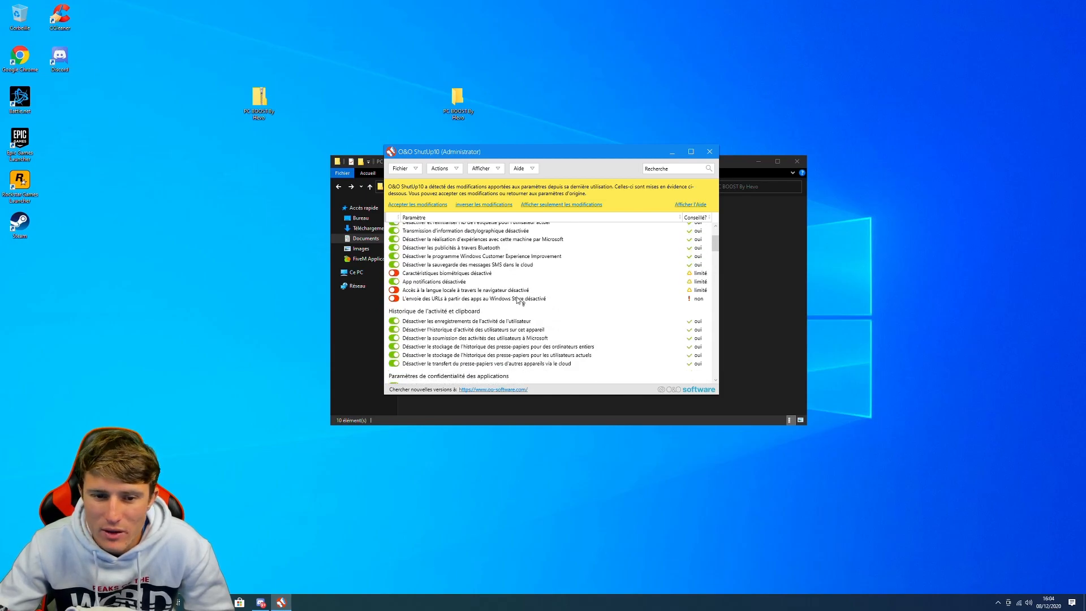
{"action": "scroll", "coordinate": [517, 300], "scroll_direction": "down", "scroll_amount": 10}
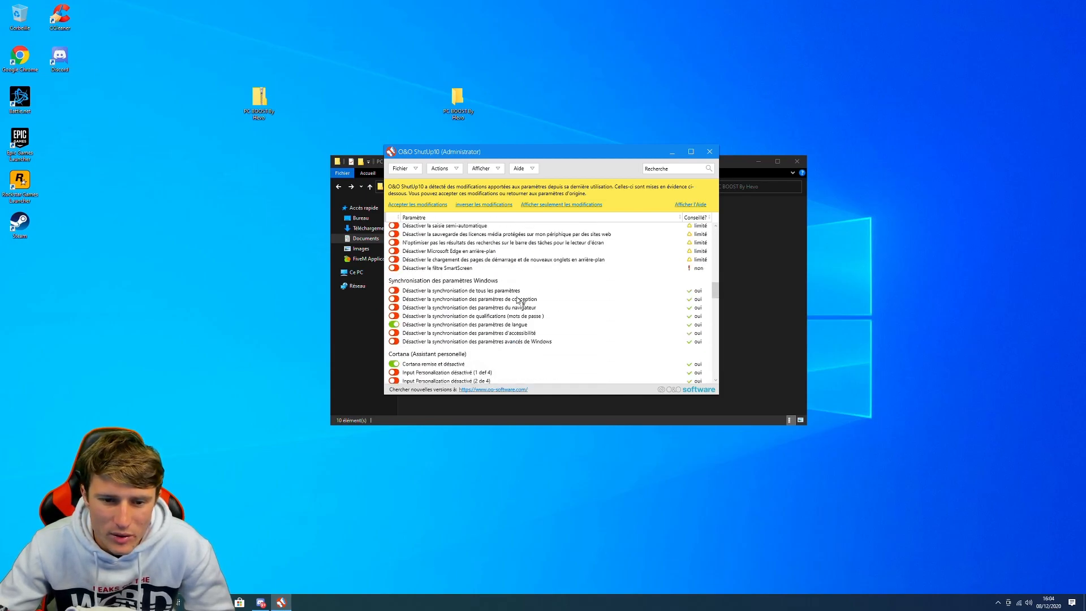
{"action": "scroll", "coordinate": [518, 300], "scroll_direction": "down", "scroll_amount": 2}
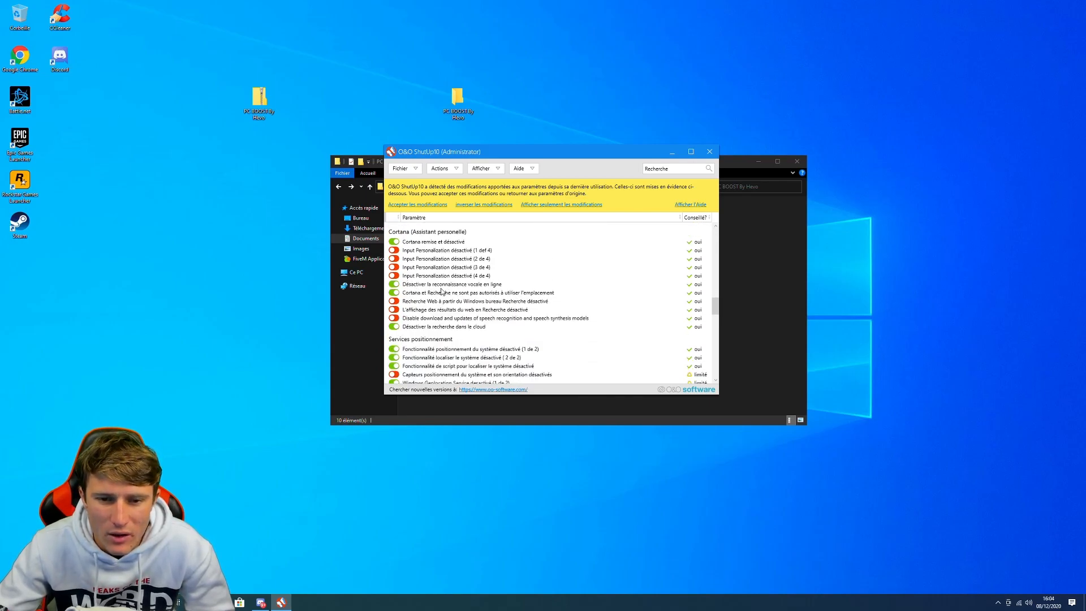
{"action": "scroll", "coordinate": [464, 290], "scroll_direction": "down", "scroll_amount": 1}
{"action": "scroll", "coordinate": [478, 274], "scroll_direction": "down", "scroll_amount": 2}
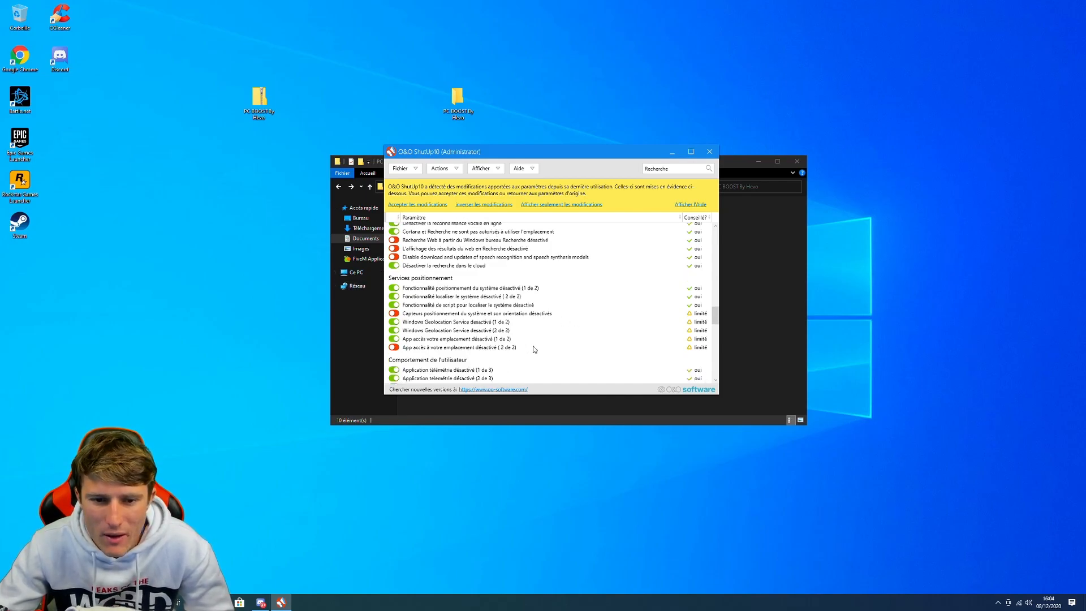
{"action": "scroll", "coordinate": [541, 344], "scroll_direction": "down", "scroll_amount": 5}
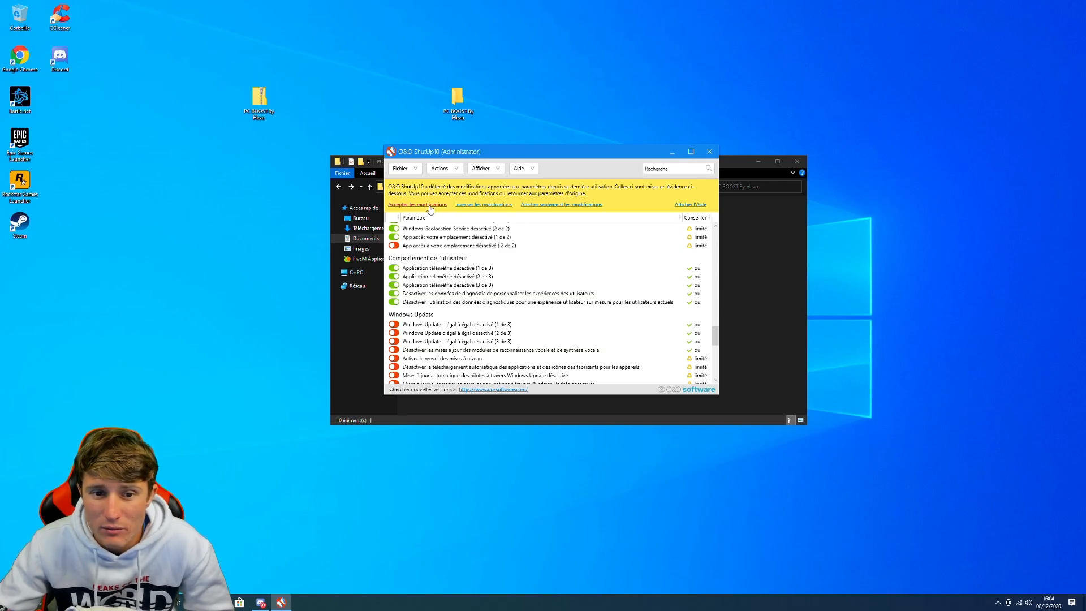
{"action": "left_click", "coordinate": [413, 204]}
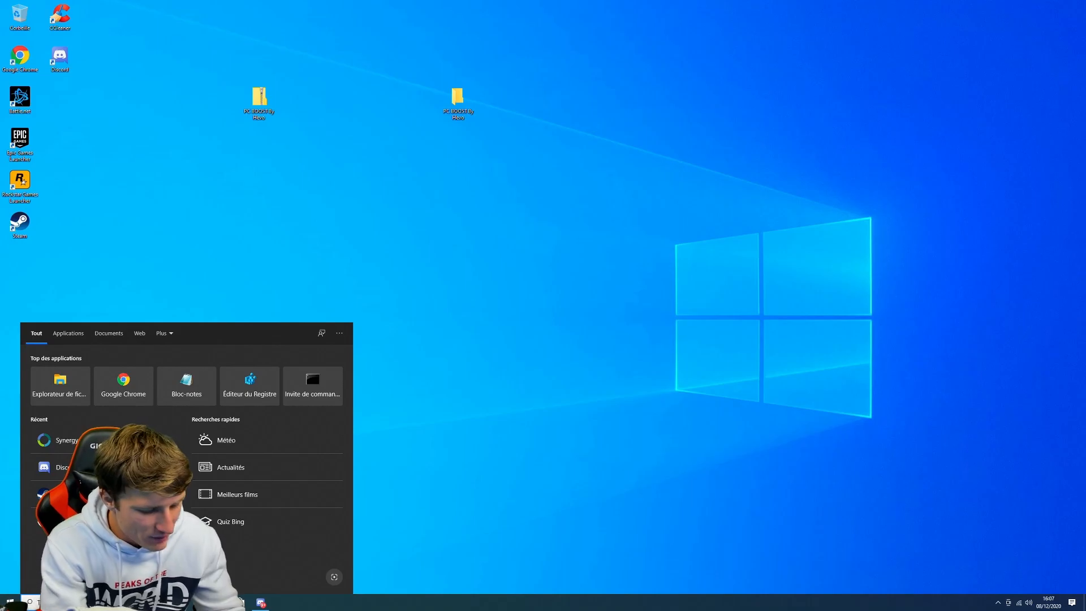
Search Windows for "système" to open the system's About page in Settings, and move its window clear of the webcam area.
{"action": "type", "text": "sy"}
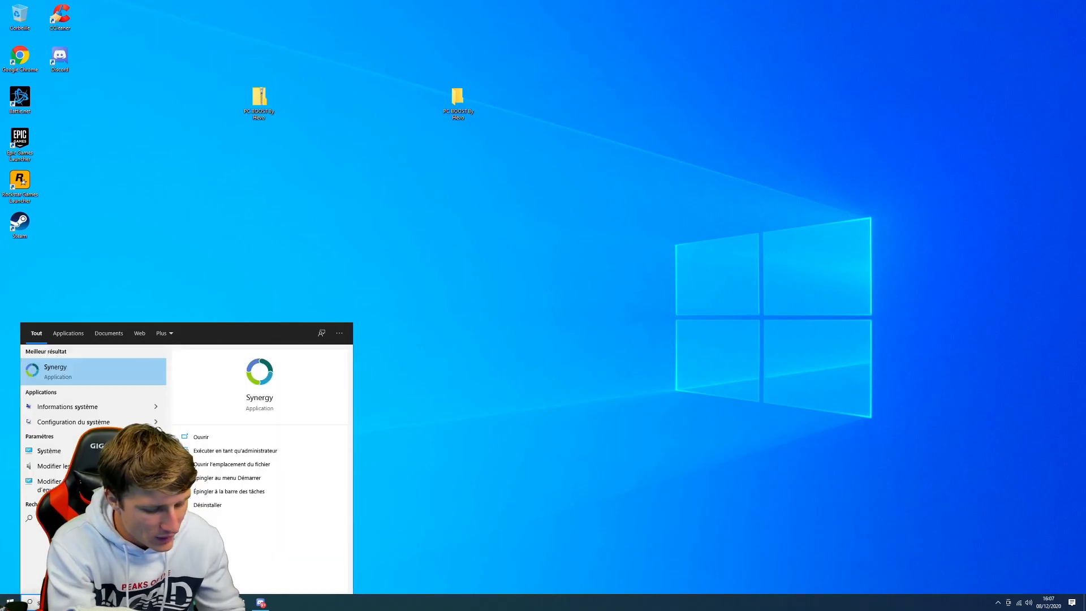
{"action": "type", "text": "stème"}
{"action": "key", "text": "Return"}
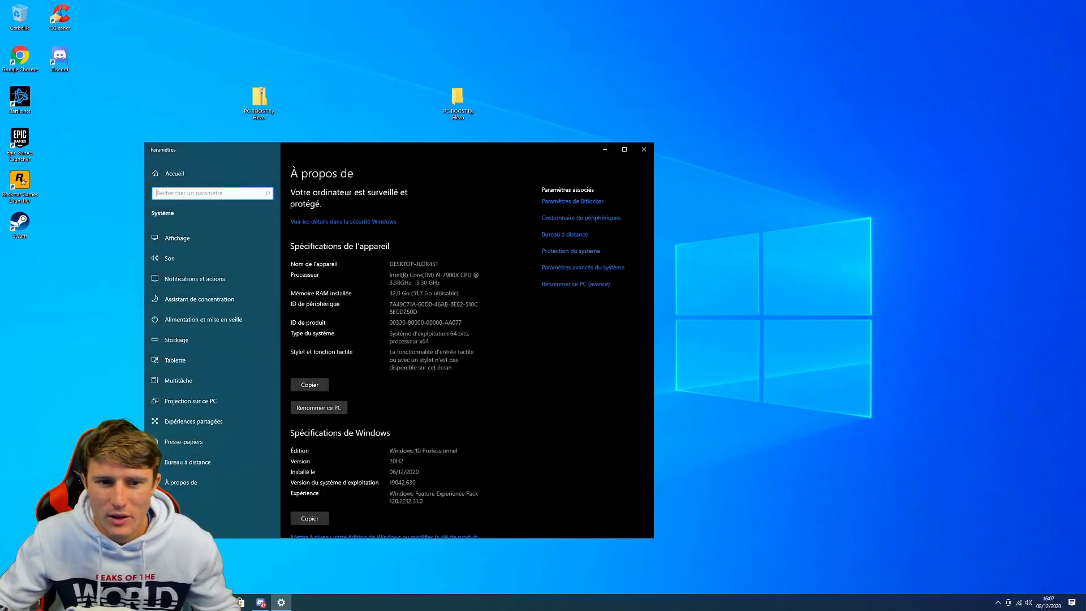
{"action": "left_click_drag", "start_coordinate": [383, 149], "coordinate": [530, 120]}
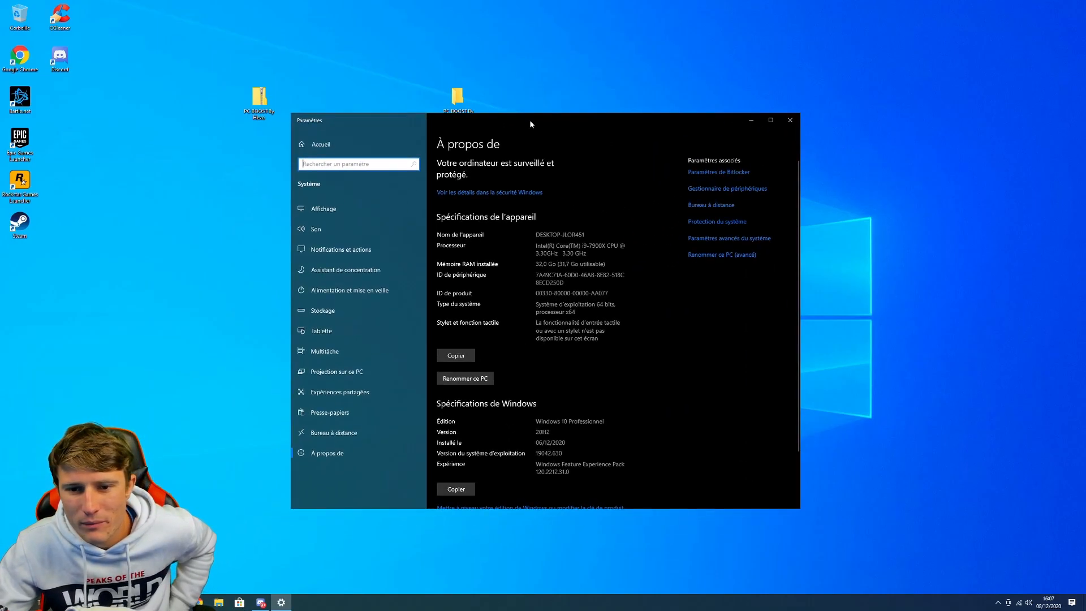
Open the advanced system settings and bring up the Performance Options with their visual effects list.
{"action": "left_click", "coordinate": [737, 242]}
{"action": "left_click_drag", "start_coordinate": [103, 23], "coordinate": [505, 89]}
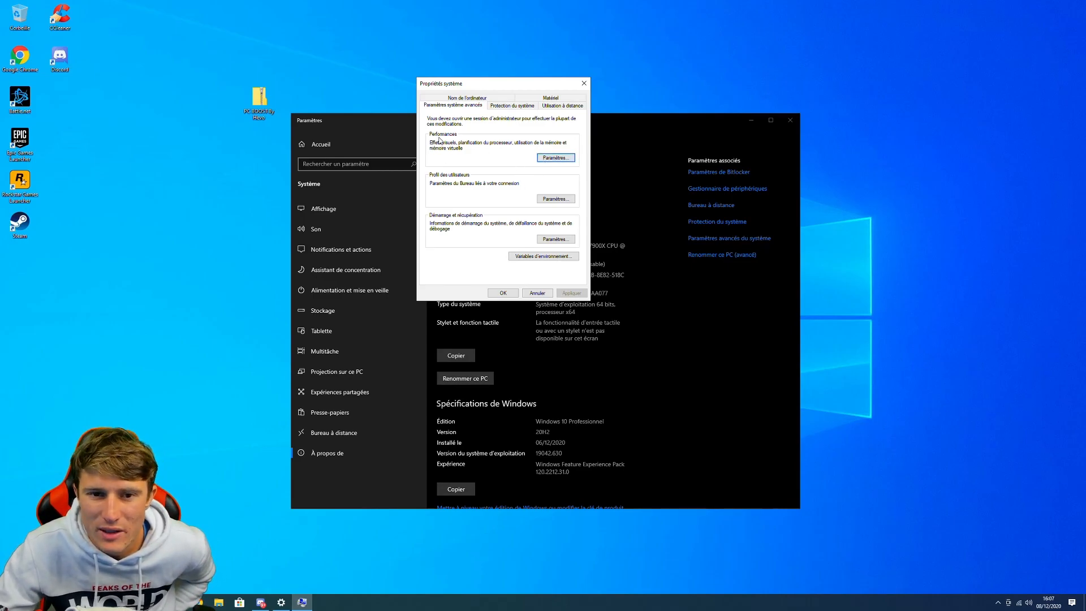
{"action": "left_click", "coordinate": [556, 158]}
{"action": "left_click_drag", "start_coordinate": [491, 123], "coordinate": [520, 114]}
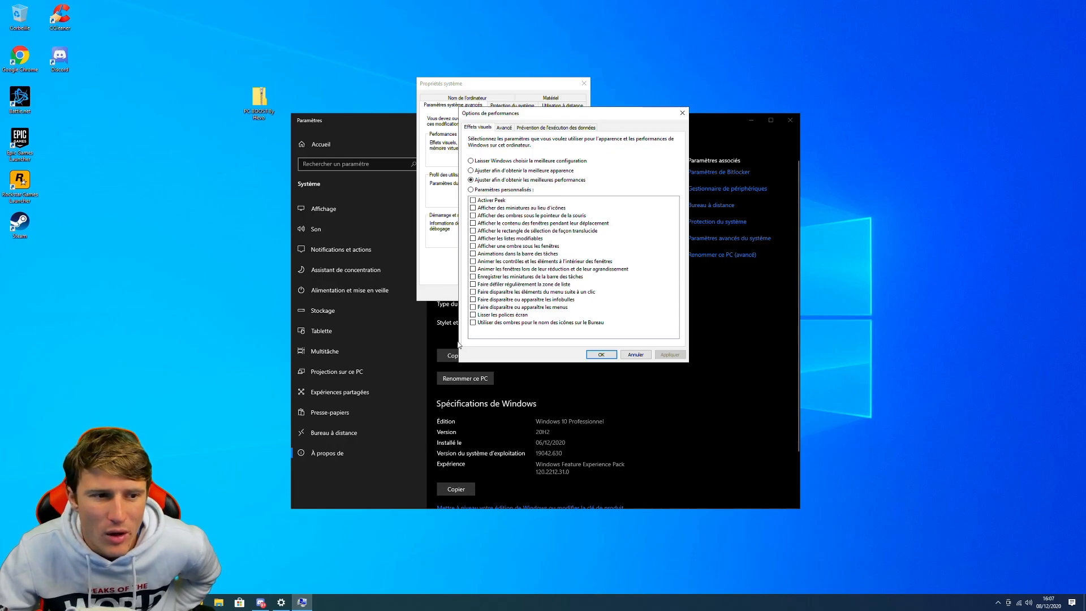
Enable smoothed screen fonts, window contents while moving and desktop icon label shadows, apply them, and close Performance Options and System Properties.
{"action": "left_click", "coordinate": [473, 316]}
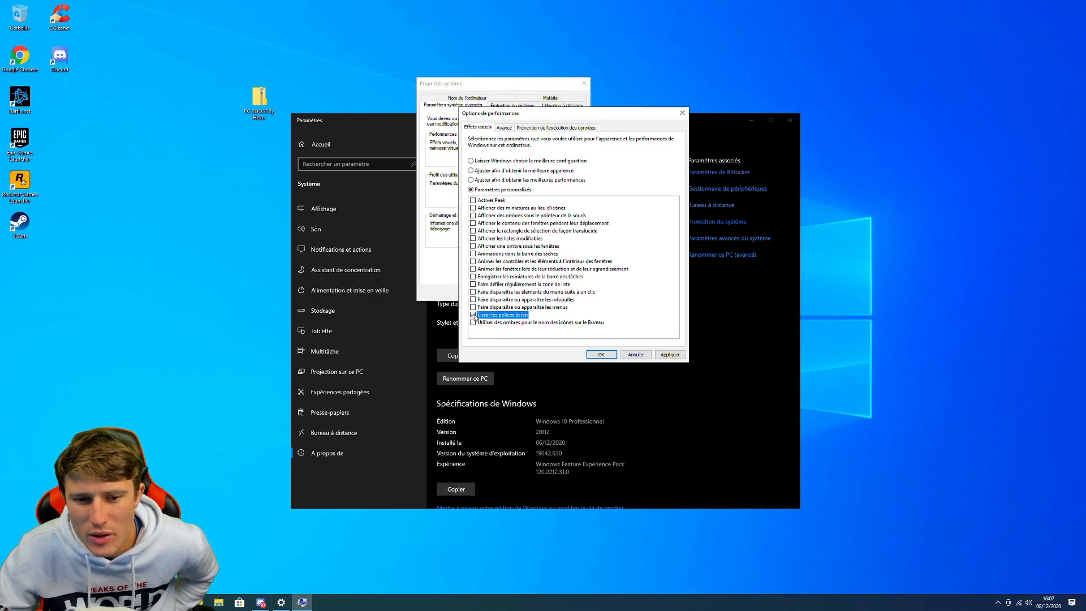
{"action": "left_click", "coordinate": [474, 223]}
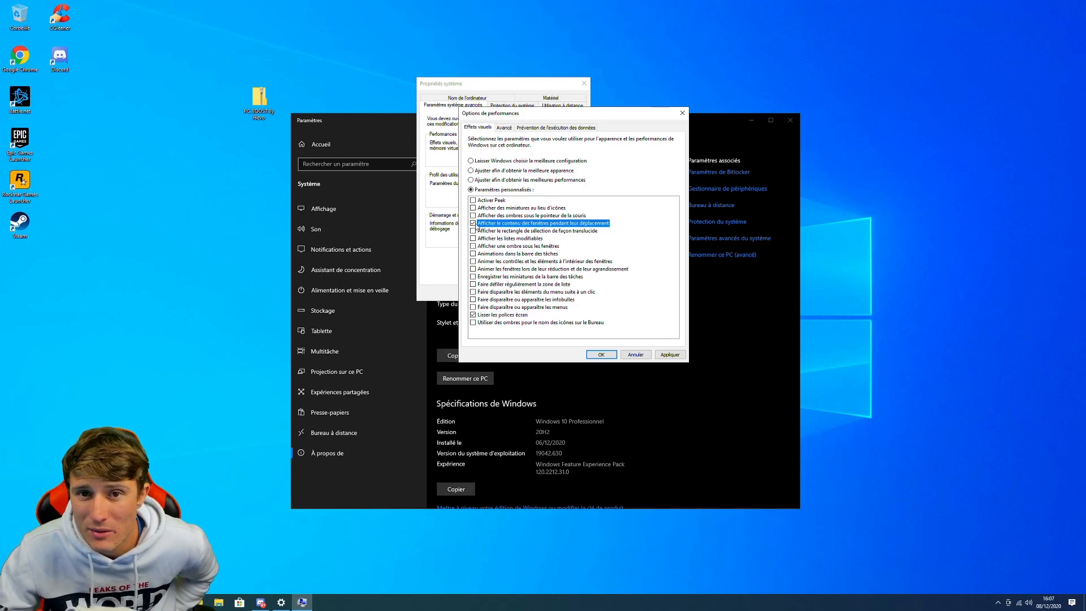
{"action": "left_click", "coordinate": [473, 324]}
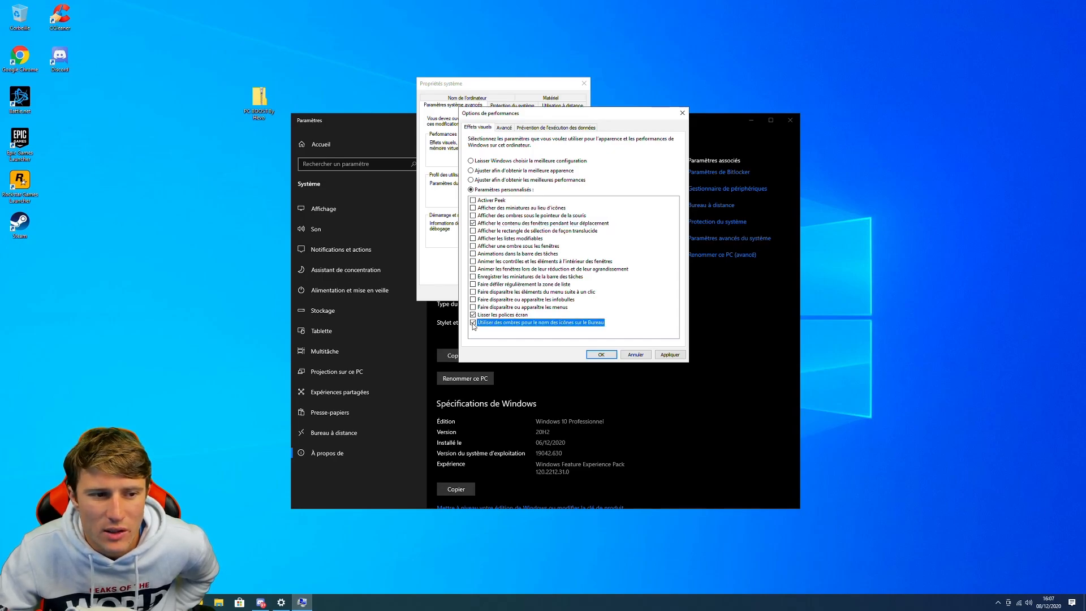
{"action": "left_click", "coordinate": [670, 355]}
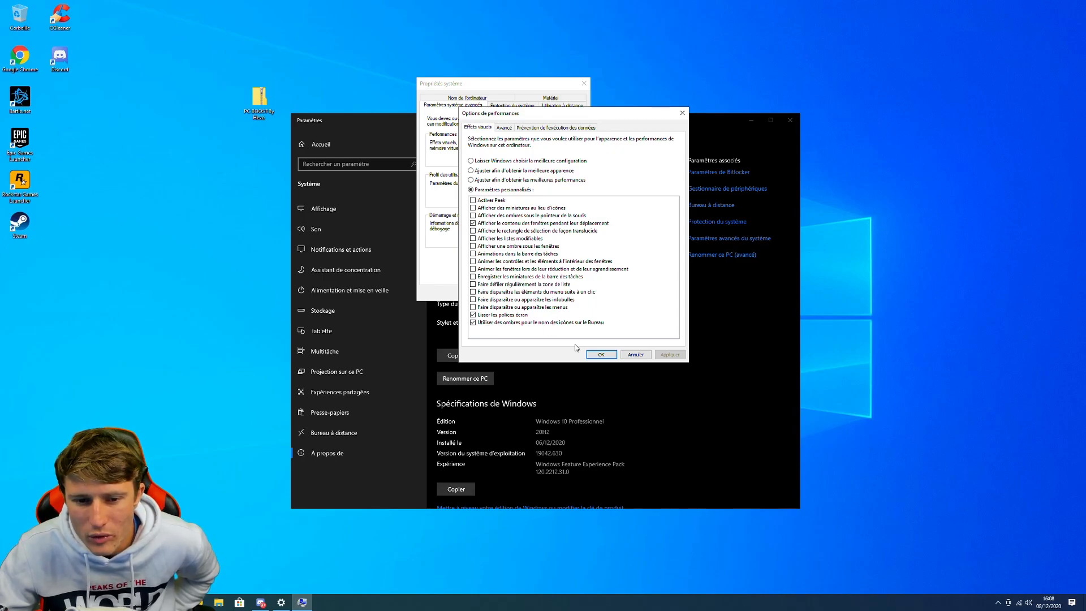
{"action": "left_click_drag", "start_coordinate": [634, 113], "coordinate": [727, 179]}
{"action": "left_click", "coordinate": [694, 420]}
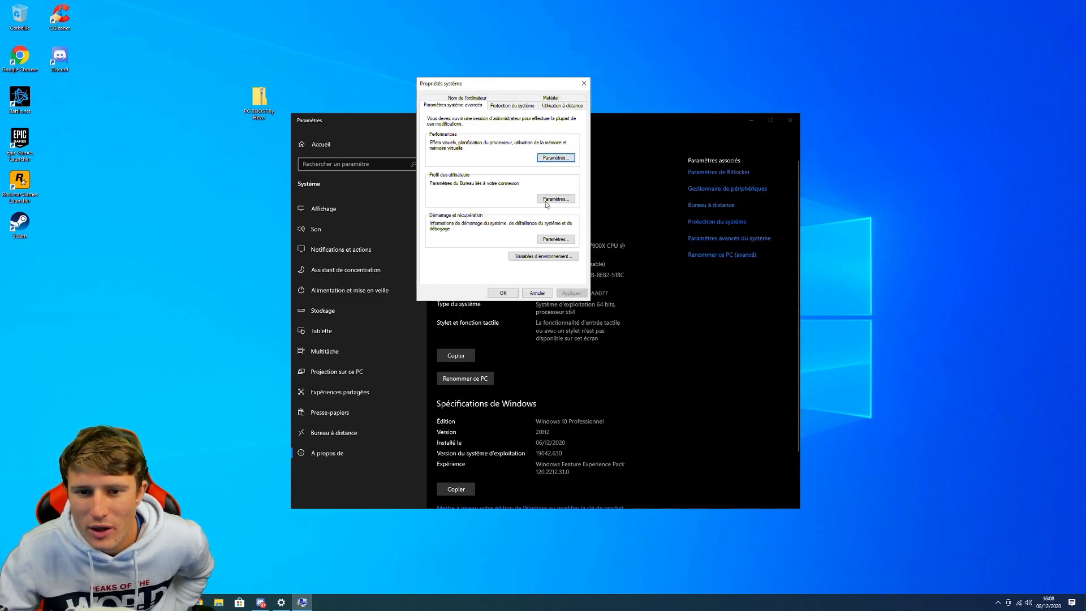
{"action": "left_click", "coordinate": [503, 292]}
Search Settings from its home page for "theme" and look through the Themes page of Personalisation.
{"action": "left_click", "coordinate": [321, 145]}
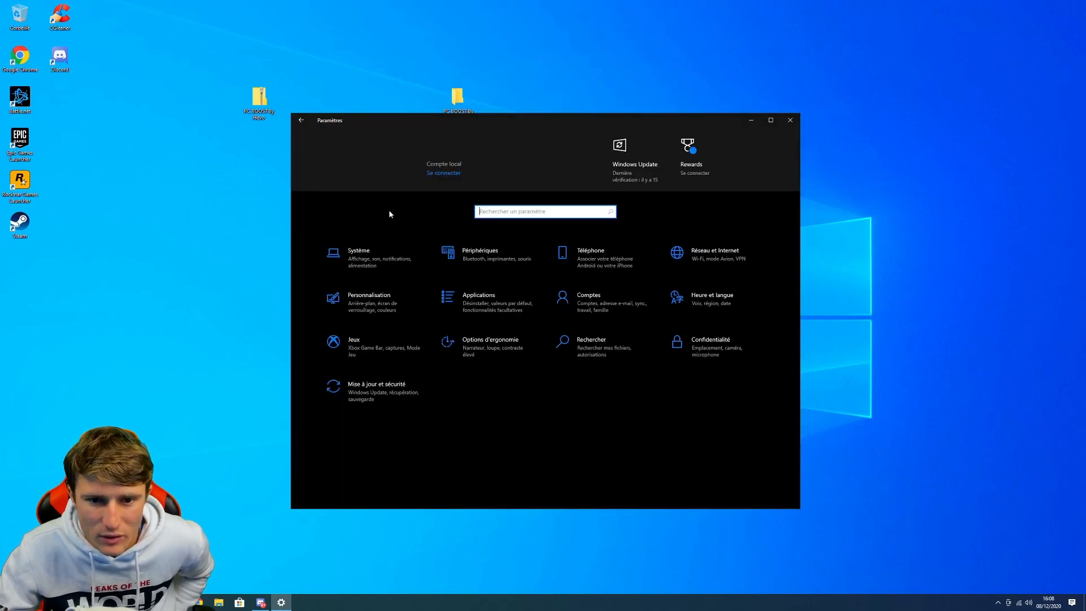
{"action": "type", "text": "theme"}
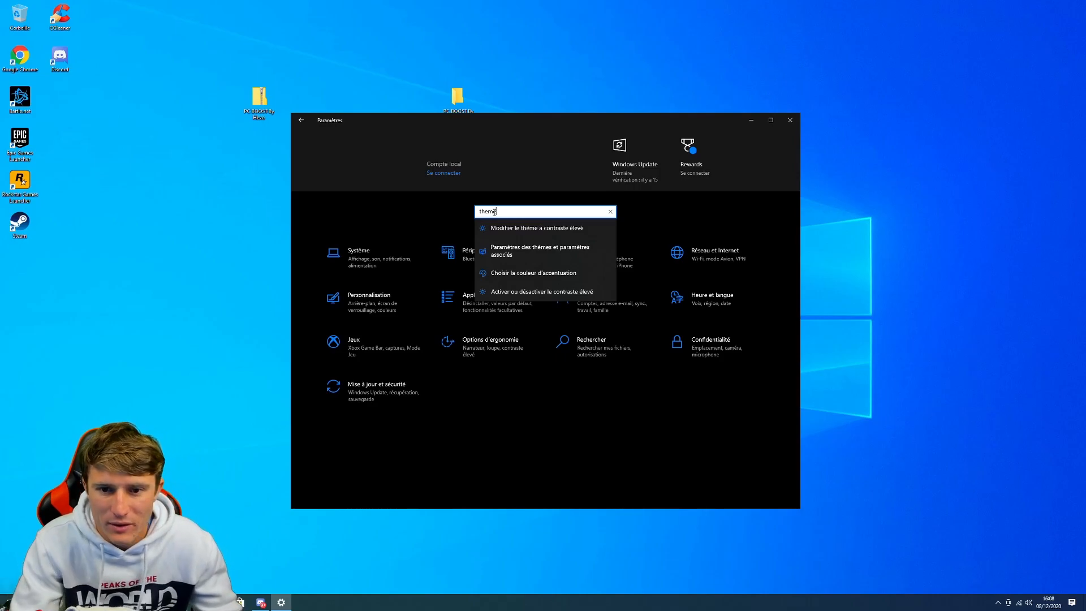
{"action": "key", "text": "Down"}
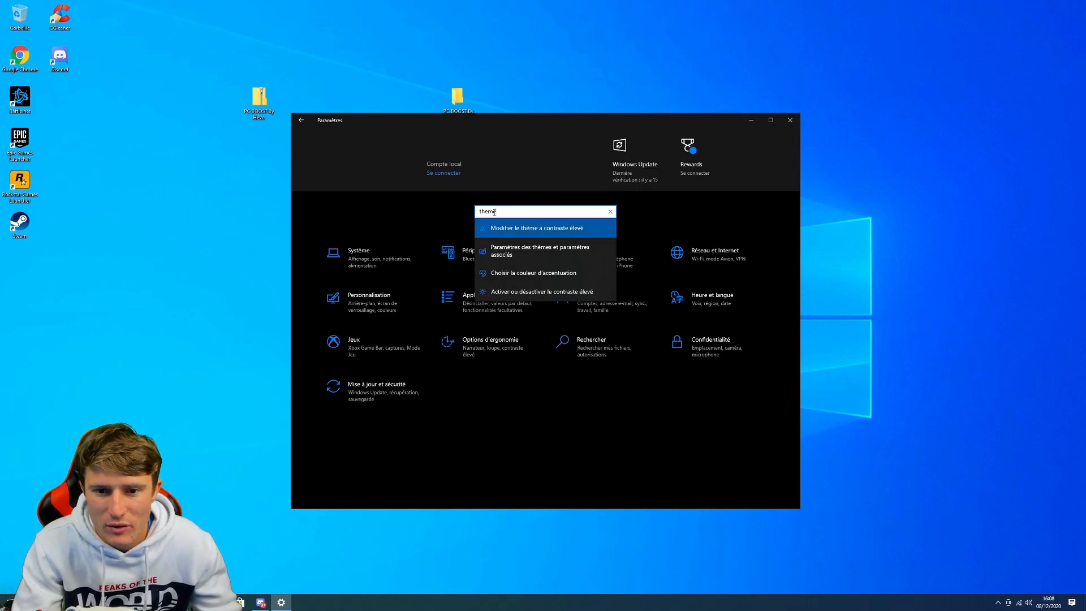
{"action": "key", "text": "Down"}
{"action": "key", "text": "Return"}
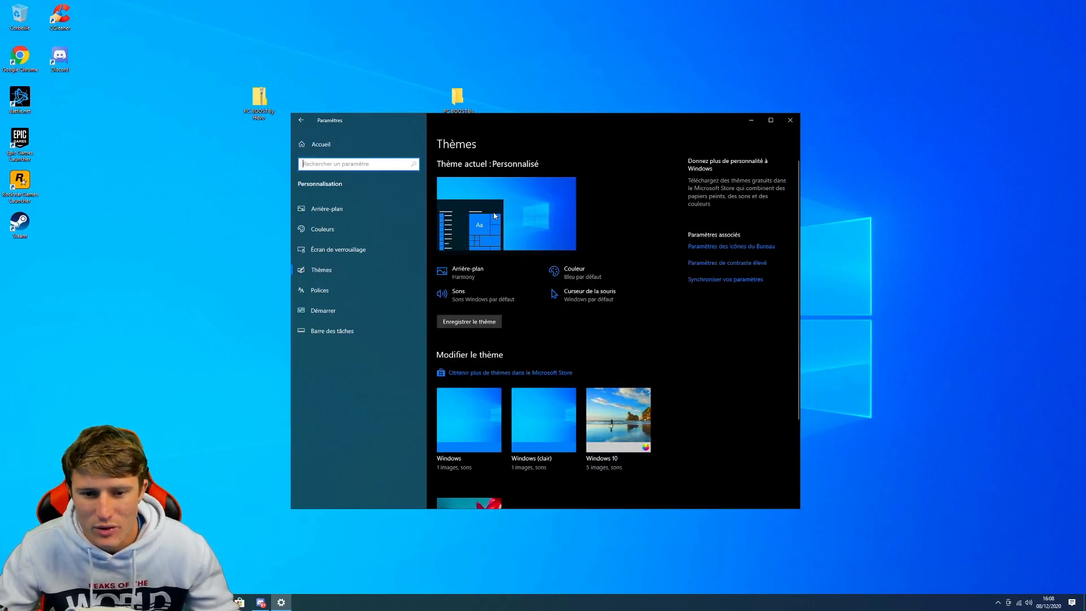
{"action": "scroll", "coordinate": [610, 337], "scroll_direction": "down", "scroll_amount": 3}
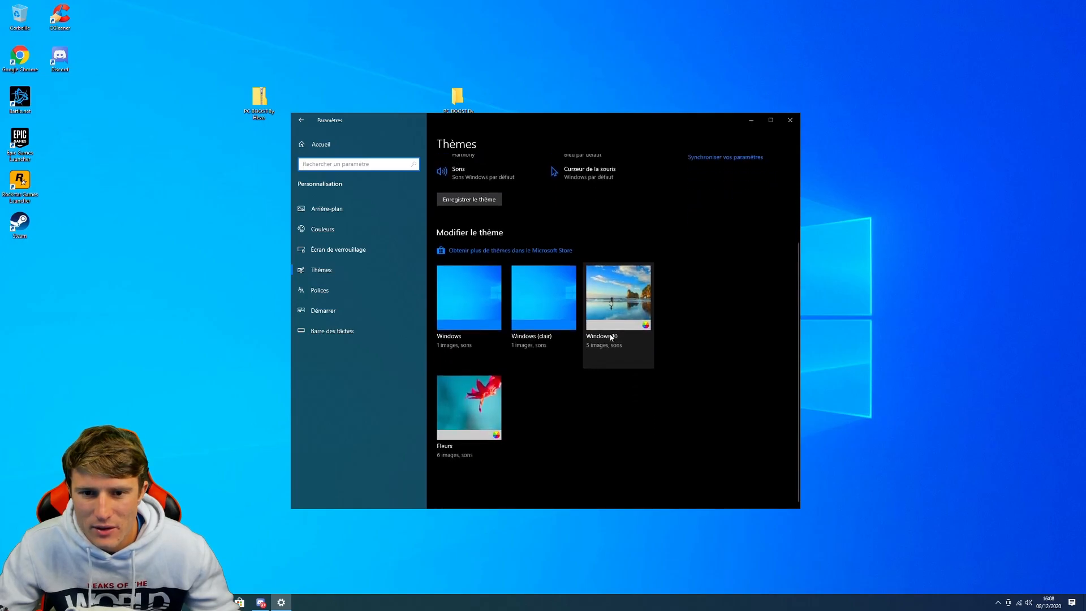
{"action": "scroll", "coordinate": [610, 338], "scroll_direction": "up", "scroll_amount": 3}
Review the Clair, Sombre and Personnalisé modes in the theme's colour settings, and close the PC BOOST By Hevo folder window.
{"action": "left_click", "coordinate": [580, 283]}
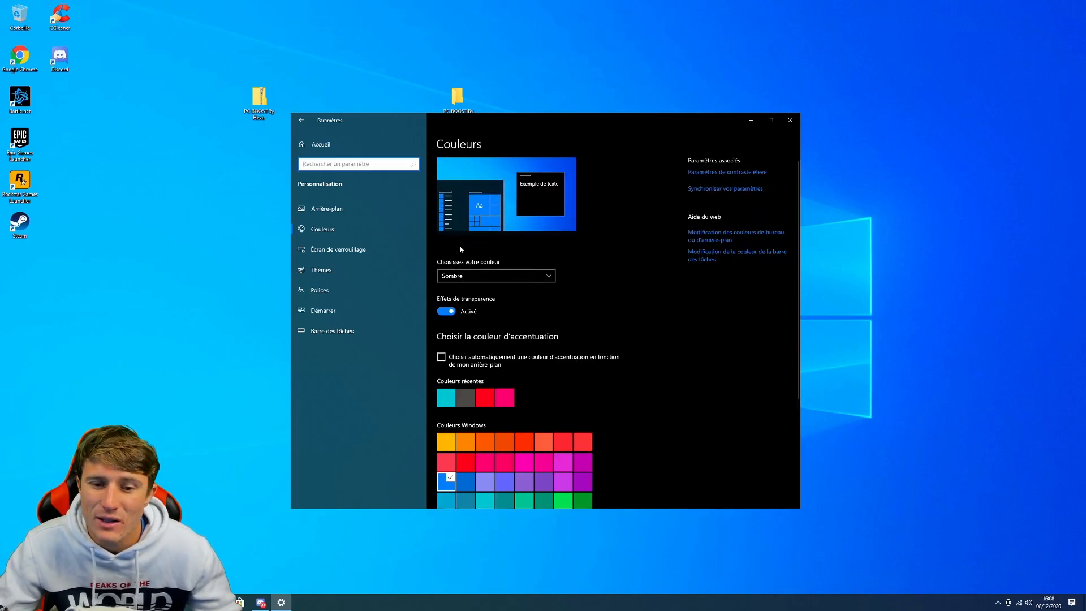
{"action": "left_click", "coordinate": [467, 276]}
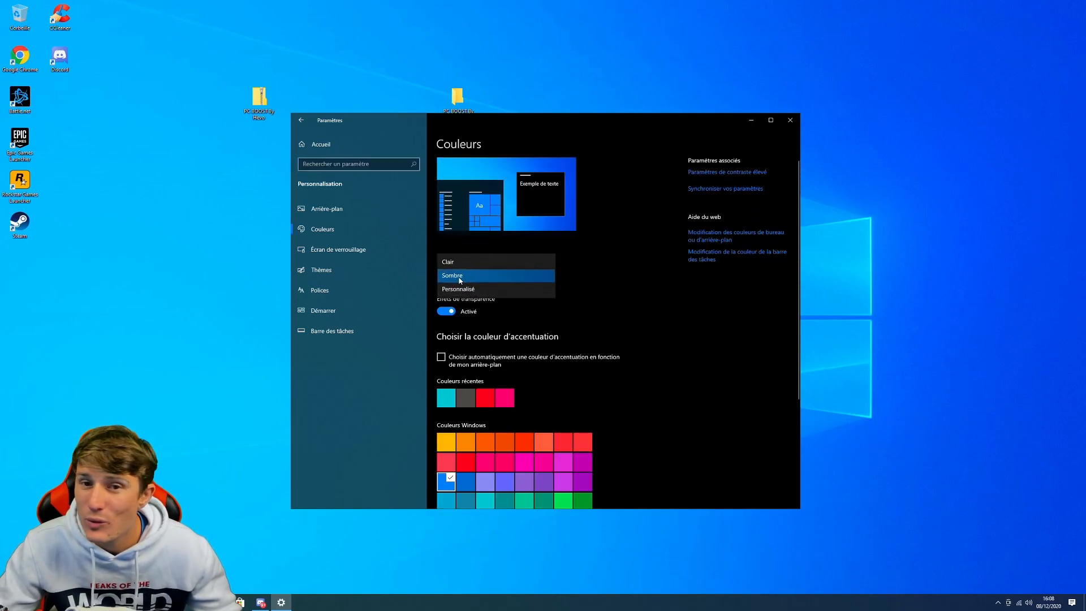
{"action": "left_click", "coordinate": [612, 284]}
{"action": "left_click", "coordinate": [463, 271]}
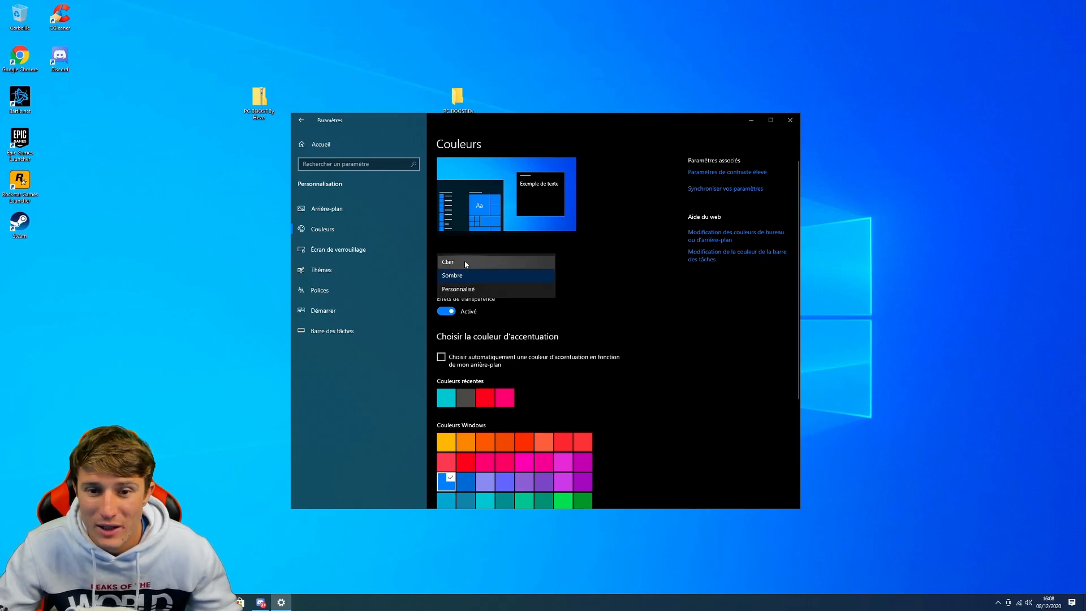
{"action": "left_click", "coordinate": [629, 276]}
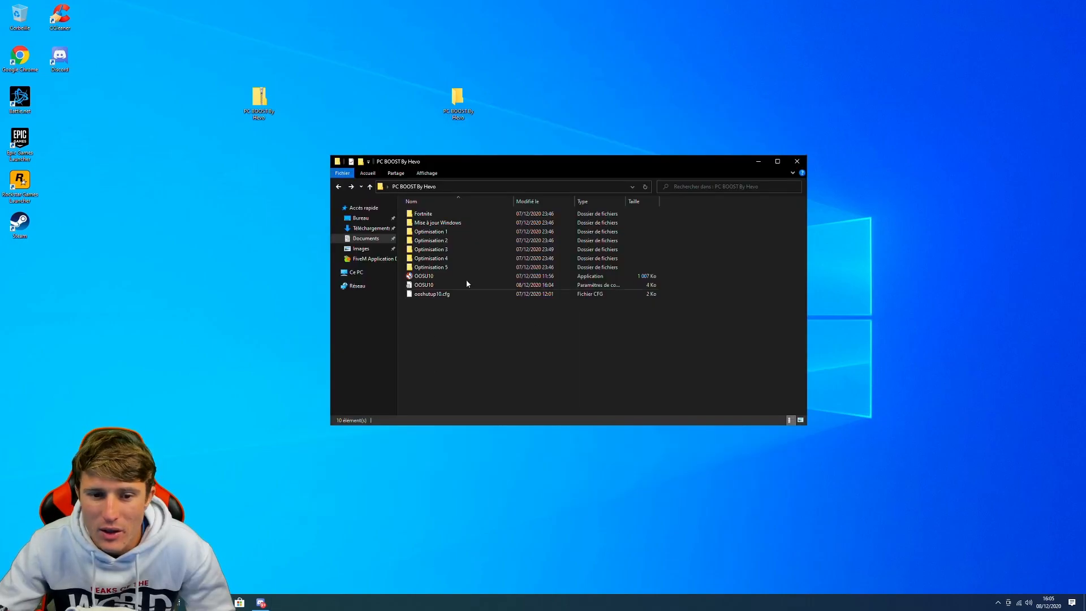
{"action": "left_click", "coordinate": [798, 162]}
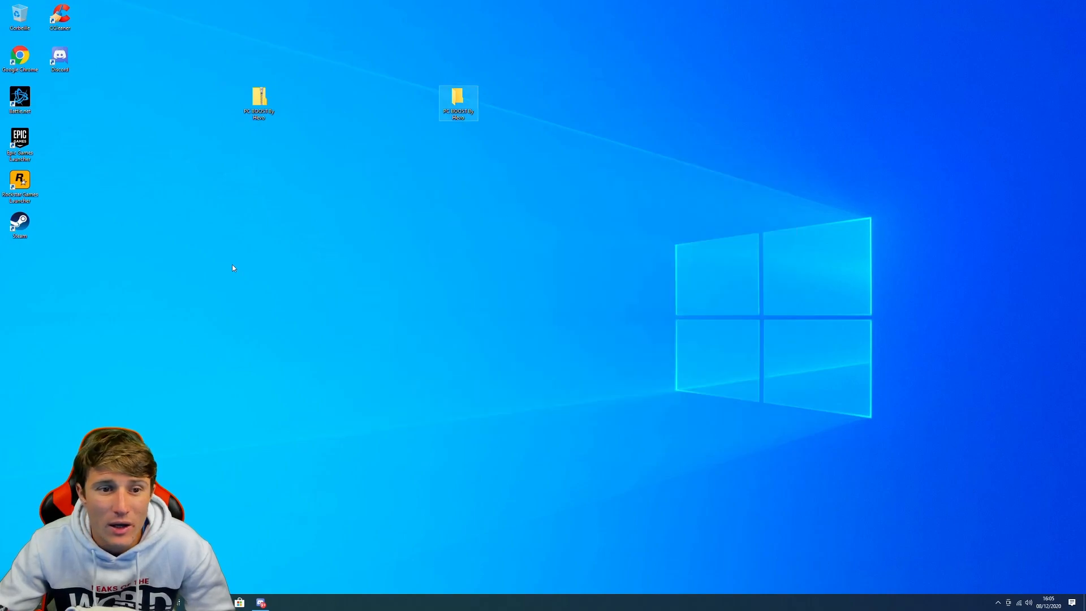